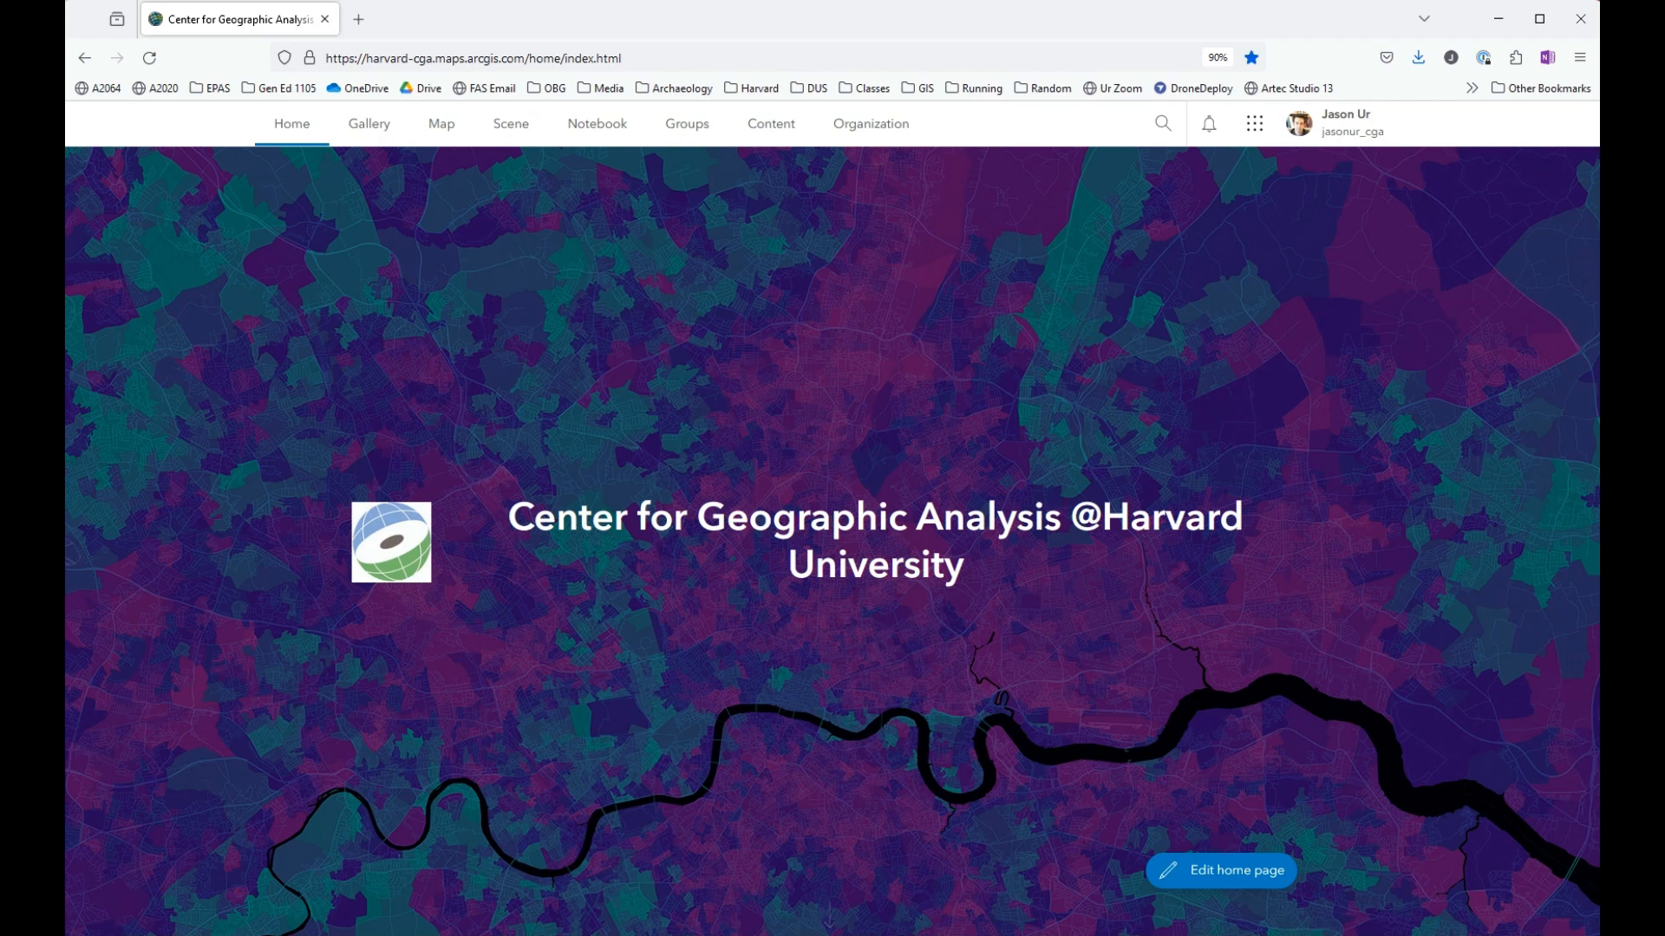
- Open a new map in Map Viewer and bring Harvard Yard in Cambridge into view
click(447, 130)
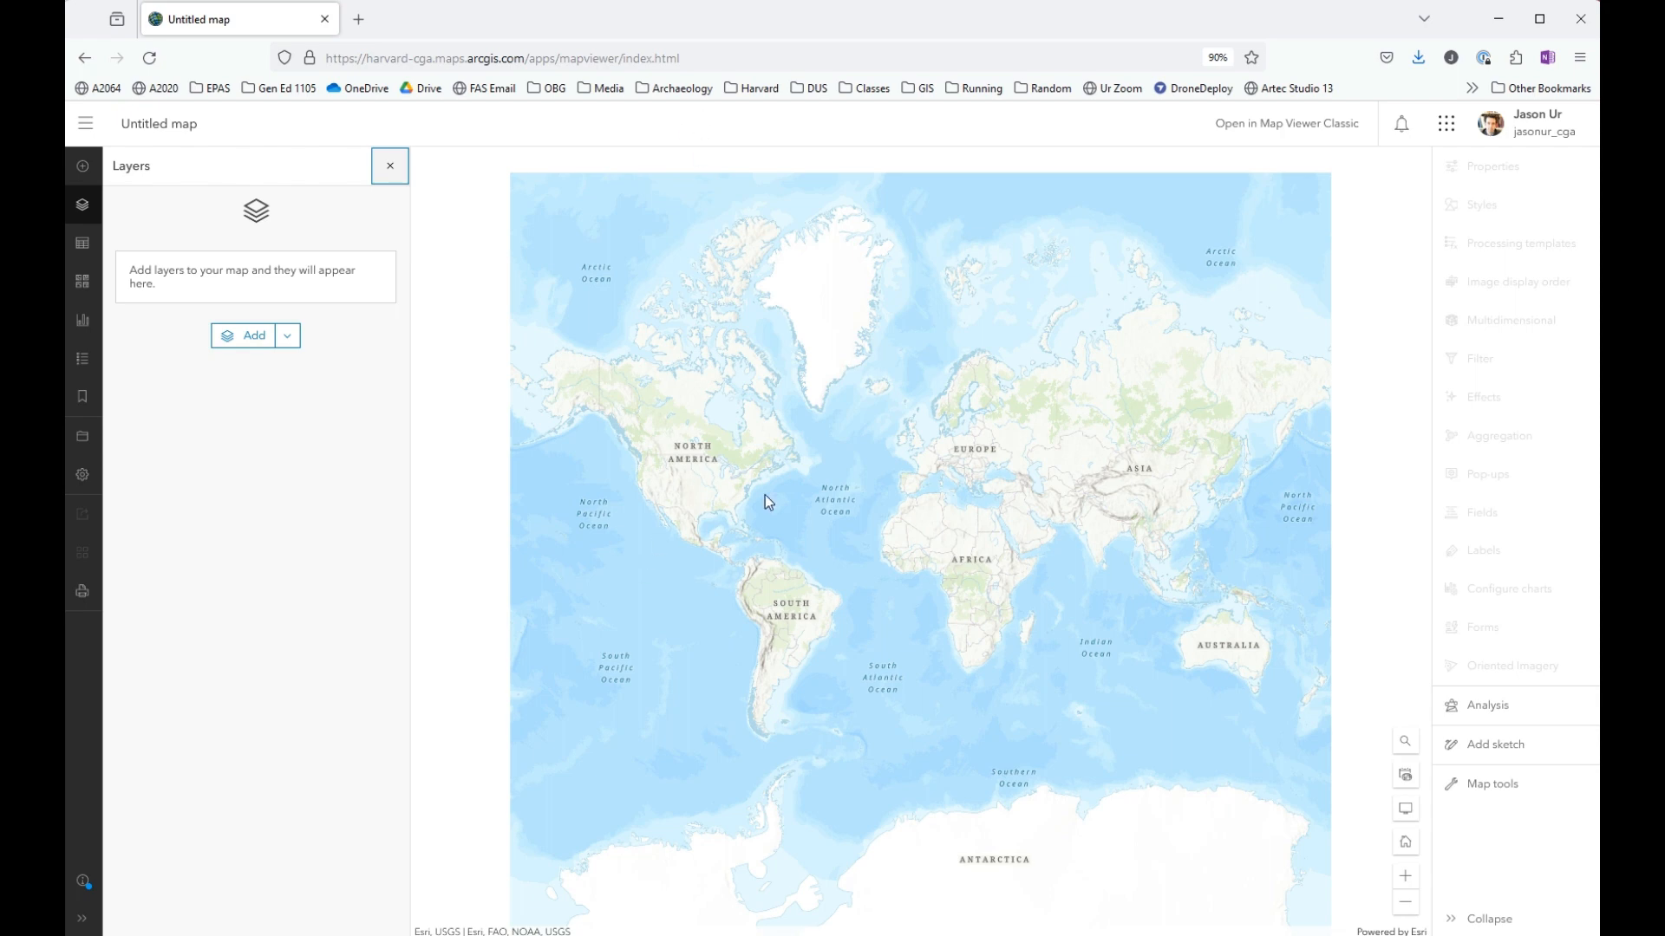
scroll(767, 494, up, 5)
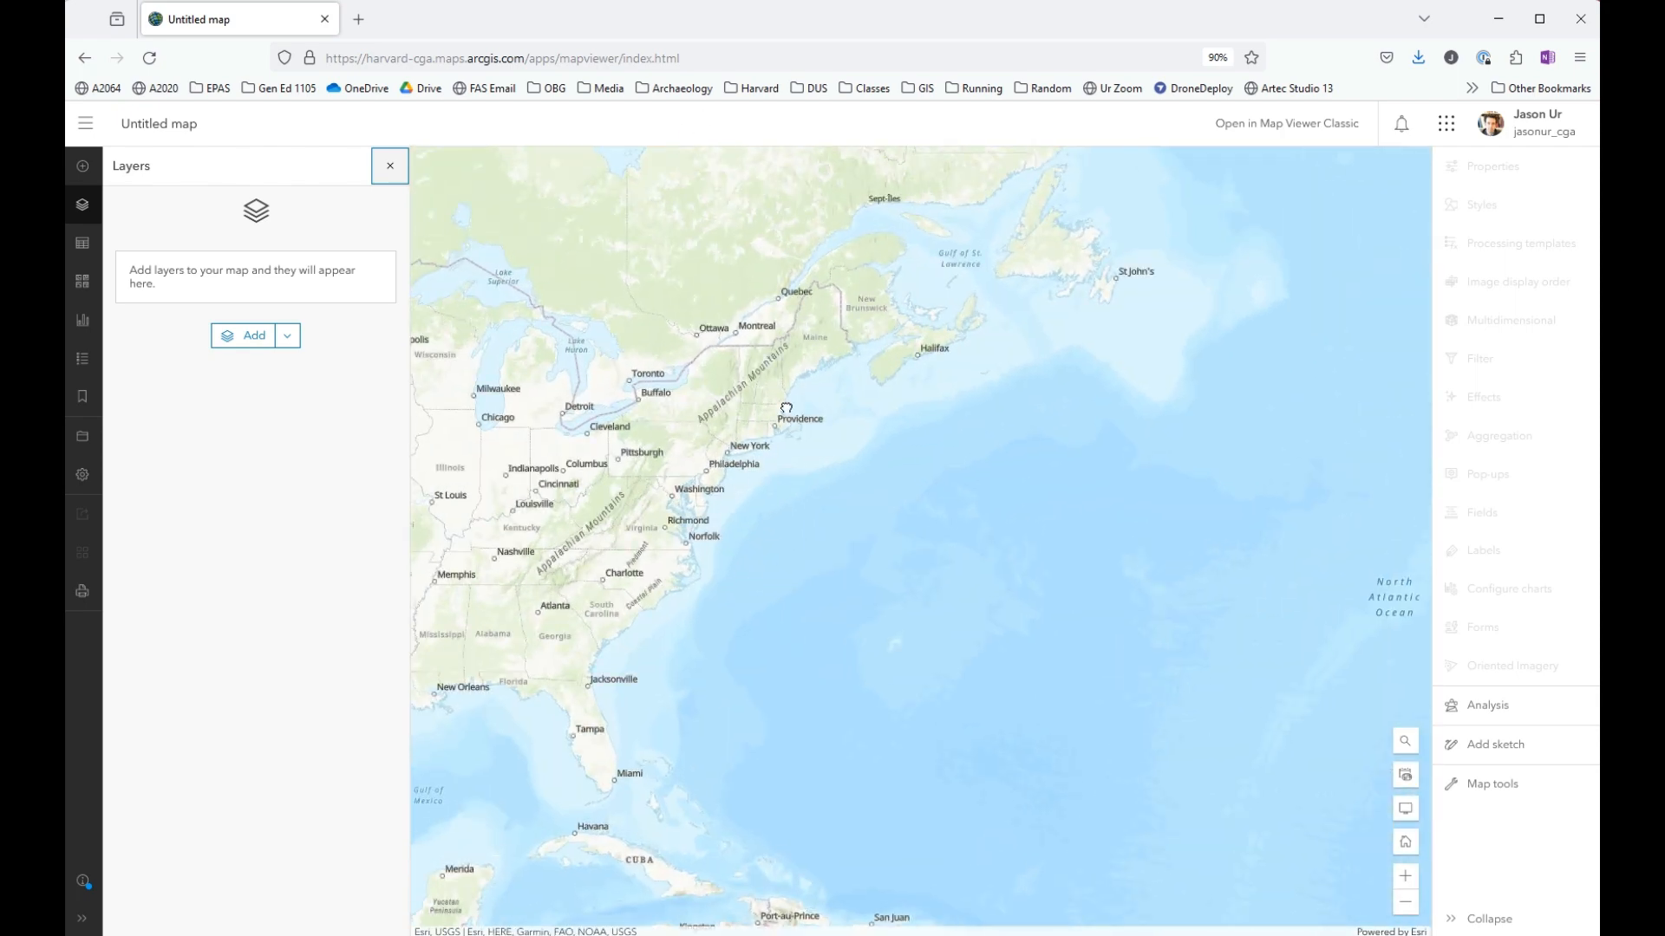
scroll(786, 407, up, 6)
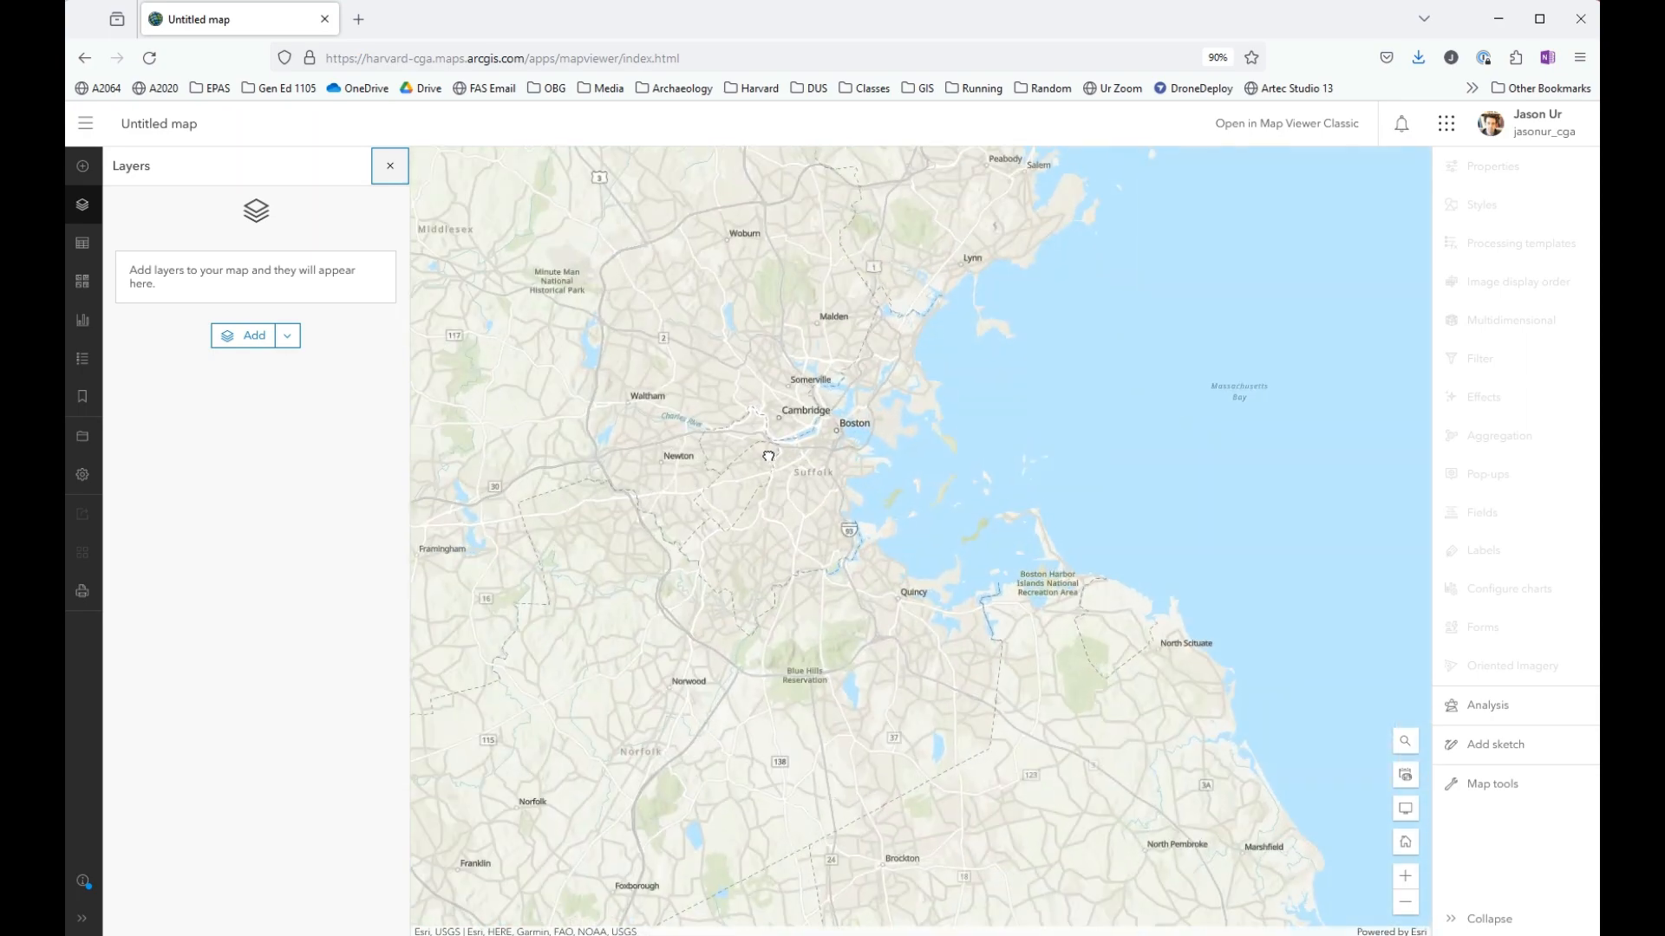
scroll(768, 455, up, 5)
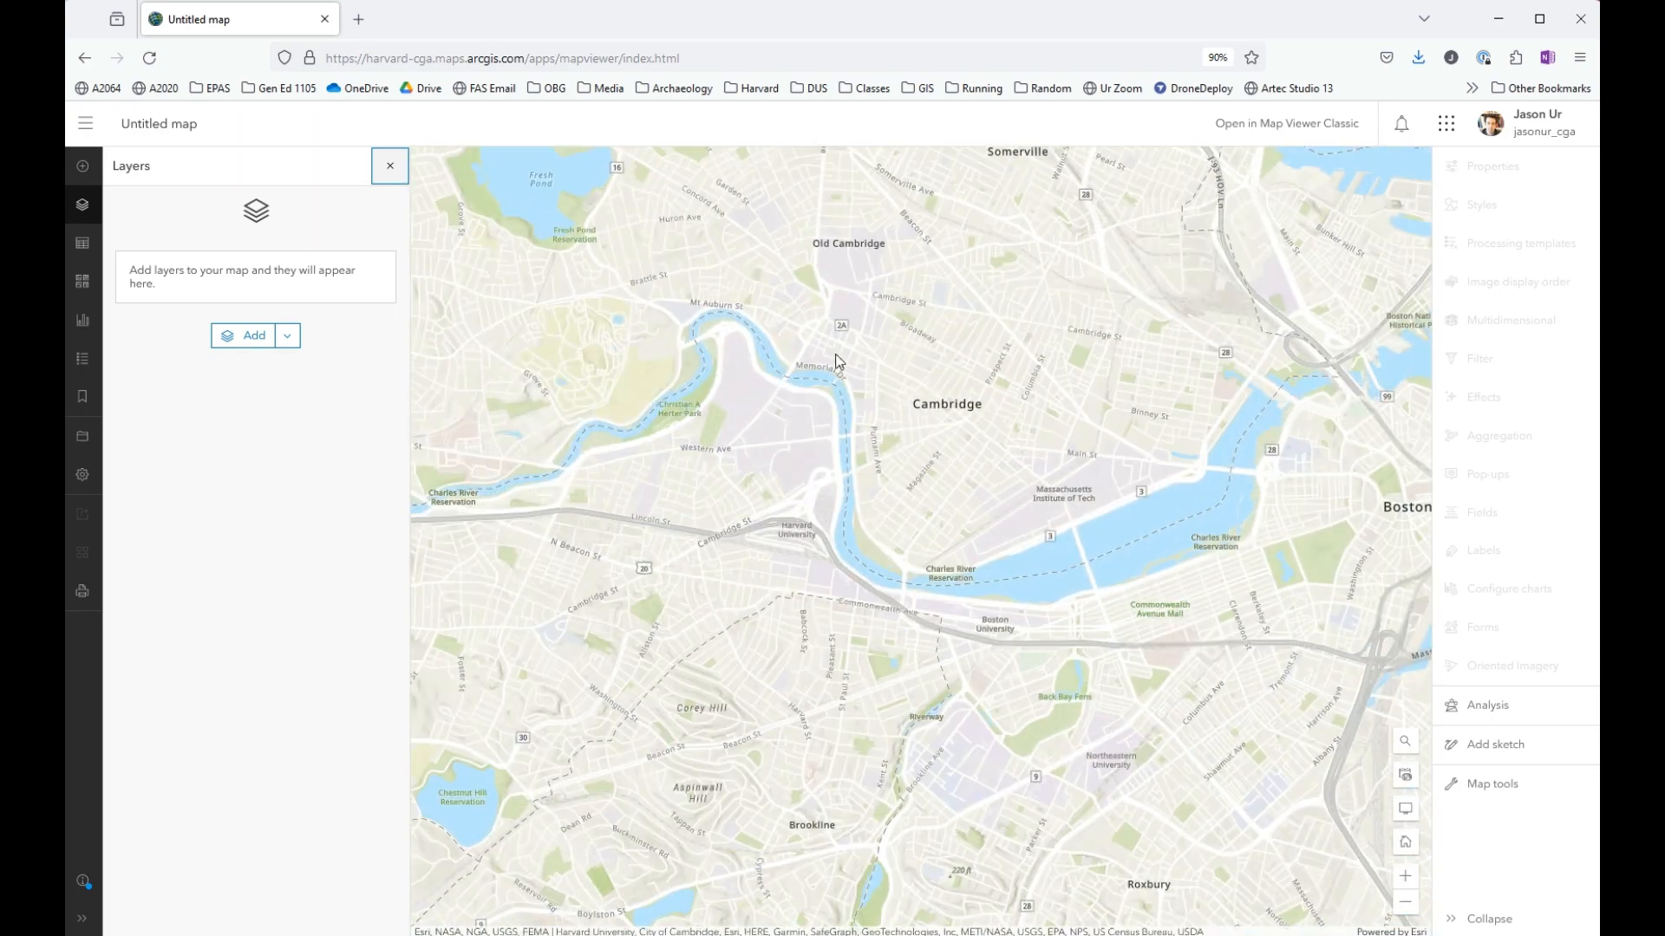
scroll(836, 362, up, 4)
drag(850, 247, 854, 339)
scroll(844, 355, up, 2)
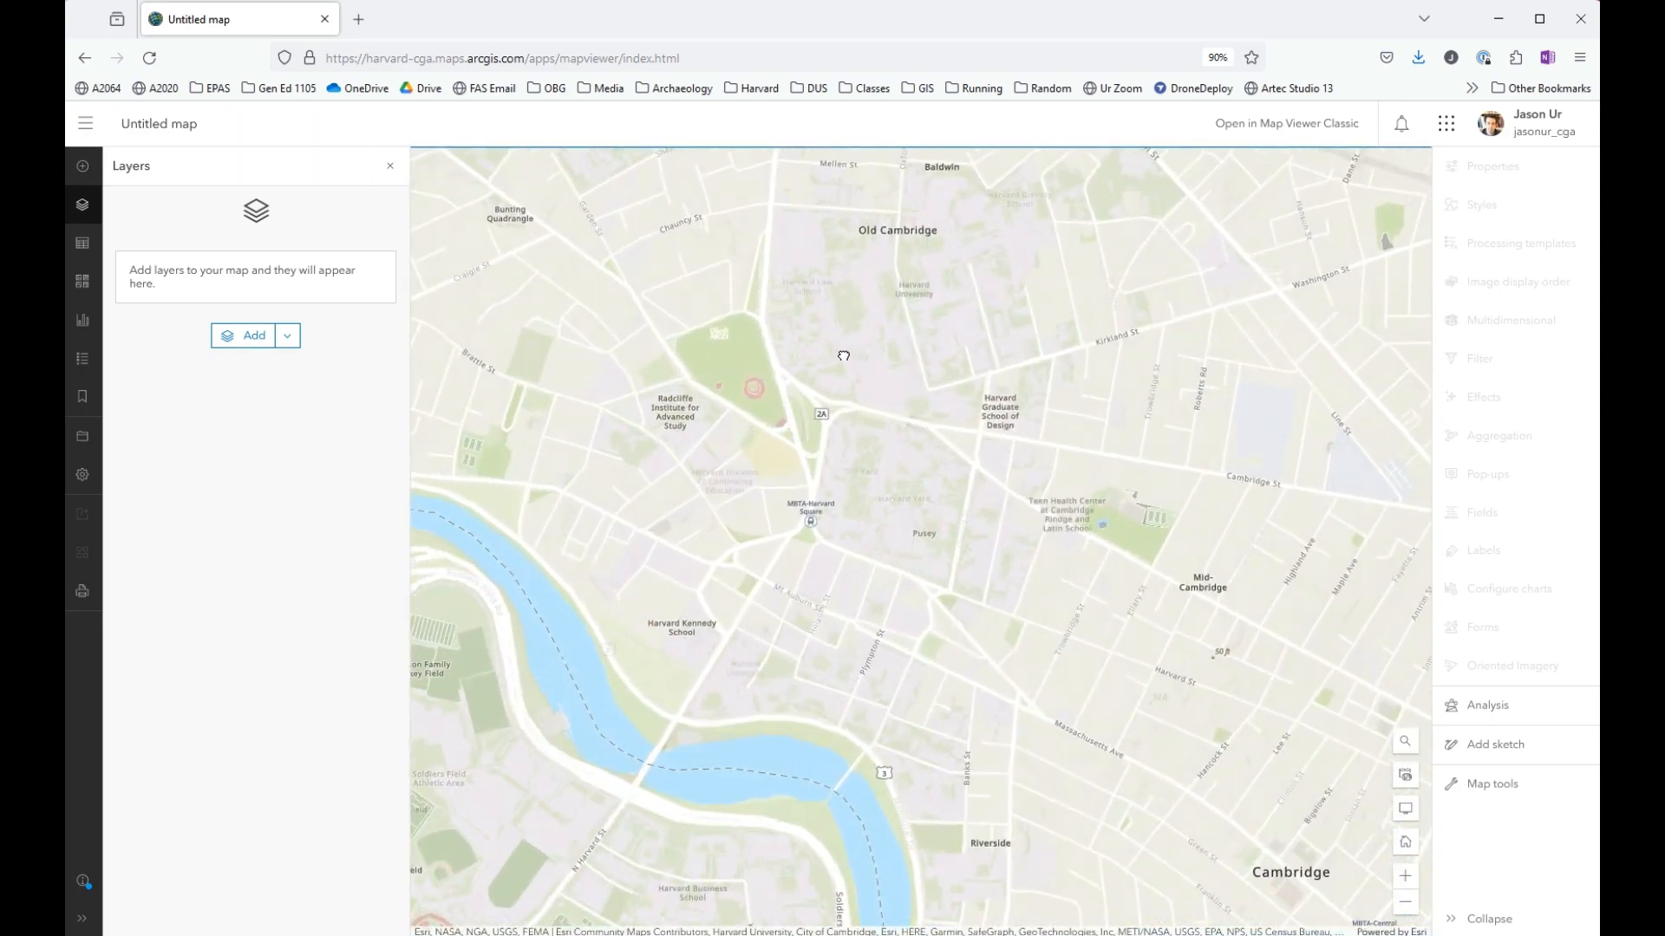
scroll(844, 355, up, 2)
drag(861, 431, 883, 395)
scroll(879, 397, up, 2)
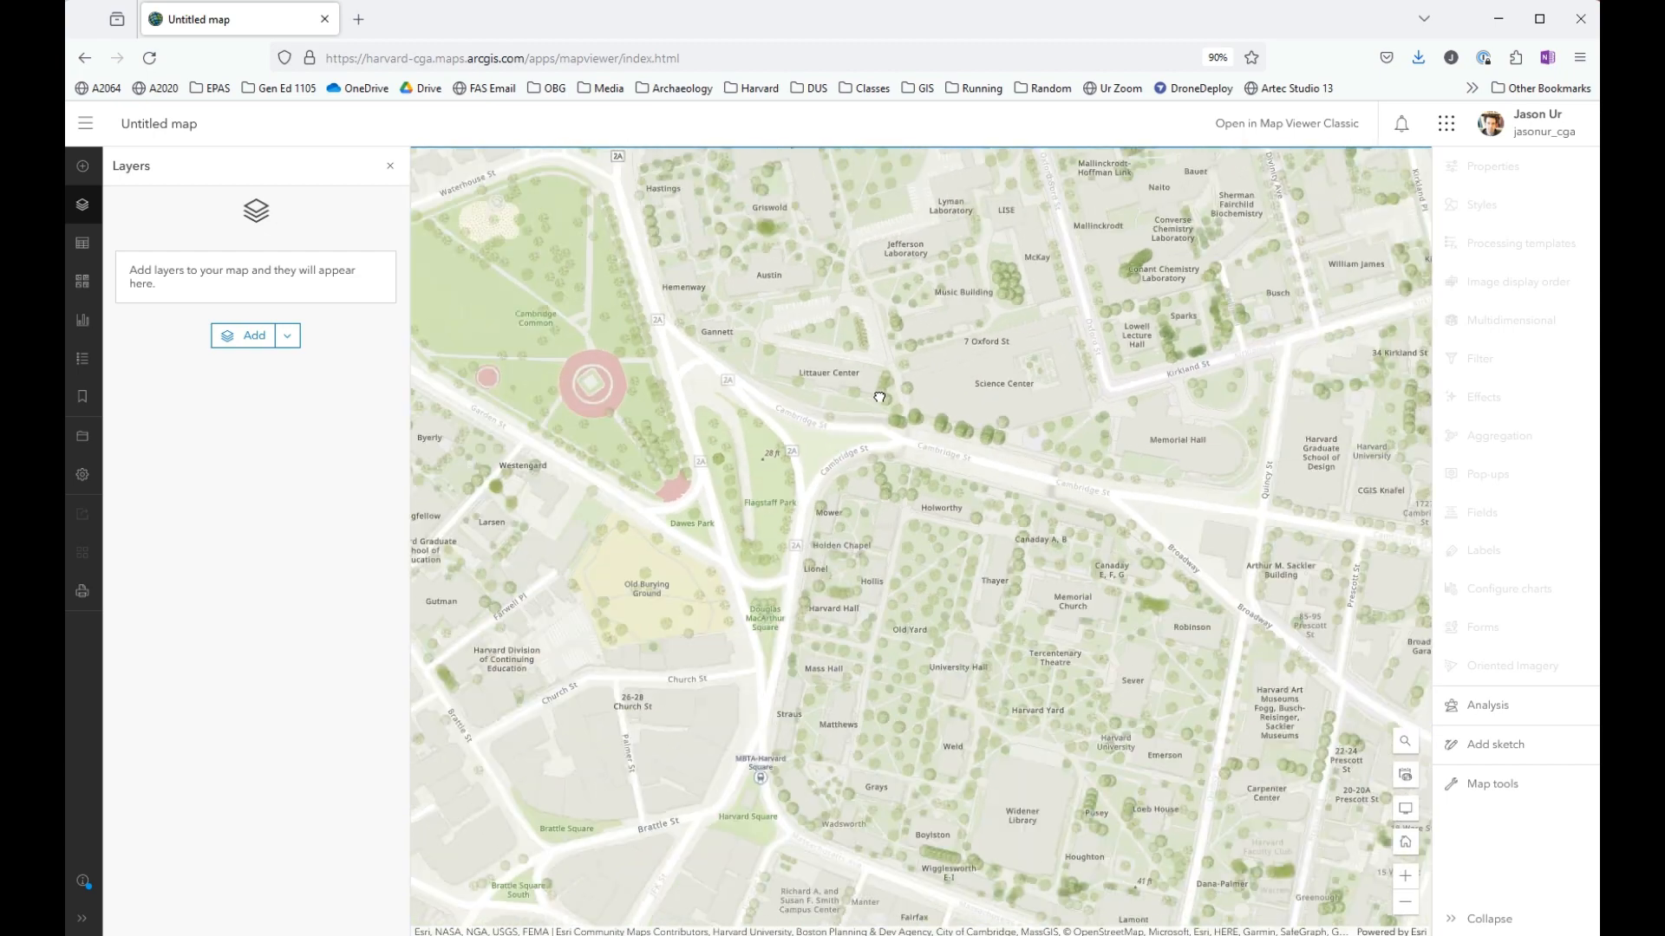
scroll(879, 397, down, 2)
scroll(879, 397, up, 3)
drag(873, 533, 848, 274)
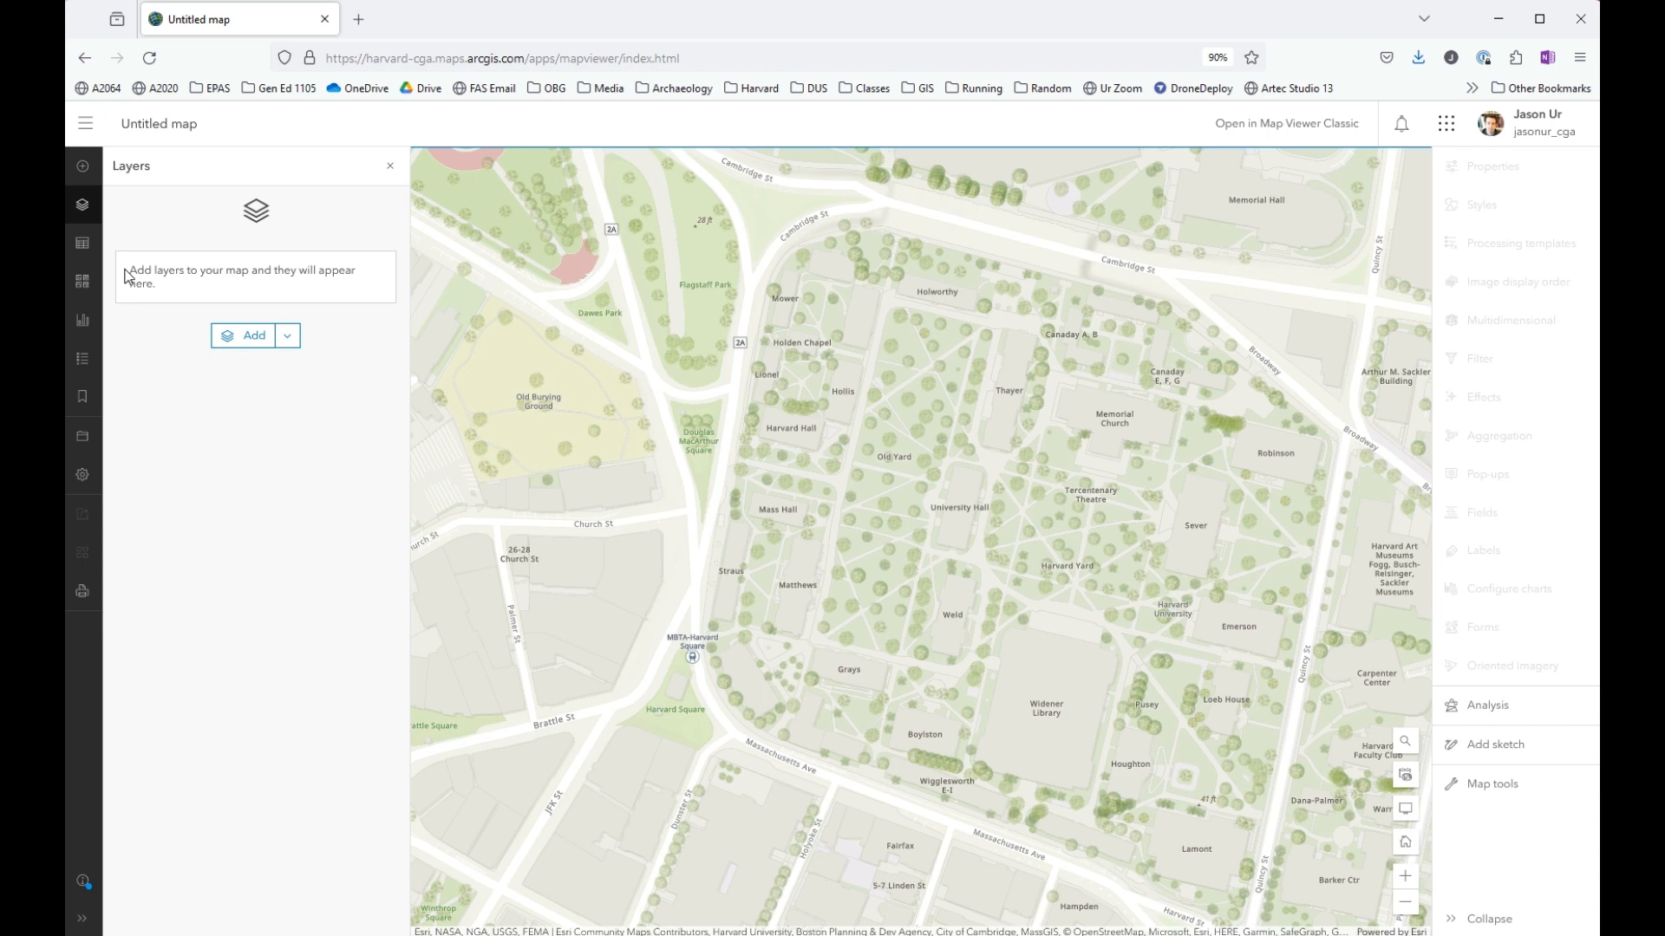
- Change the basemap to Light Gray Canvas, after trying Imagery and Imagery Hybrid
click(82, 283)
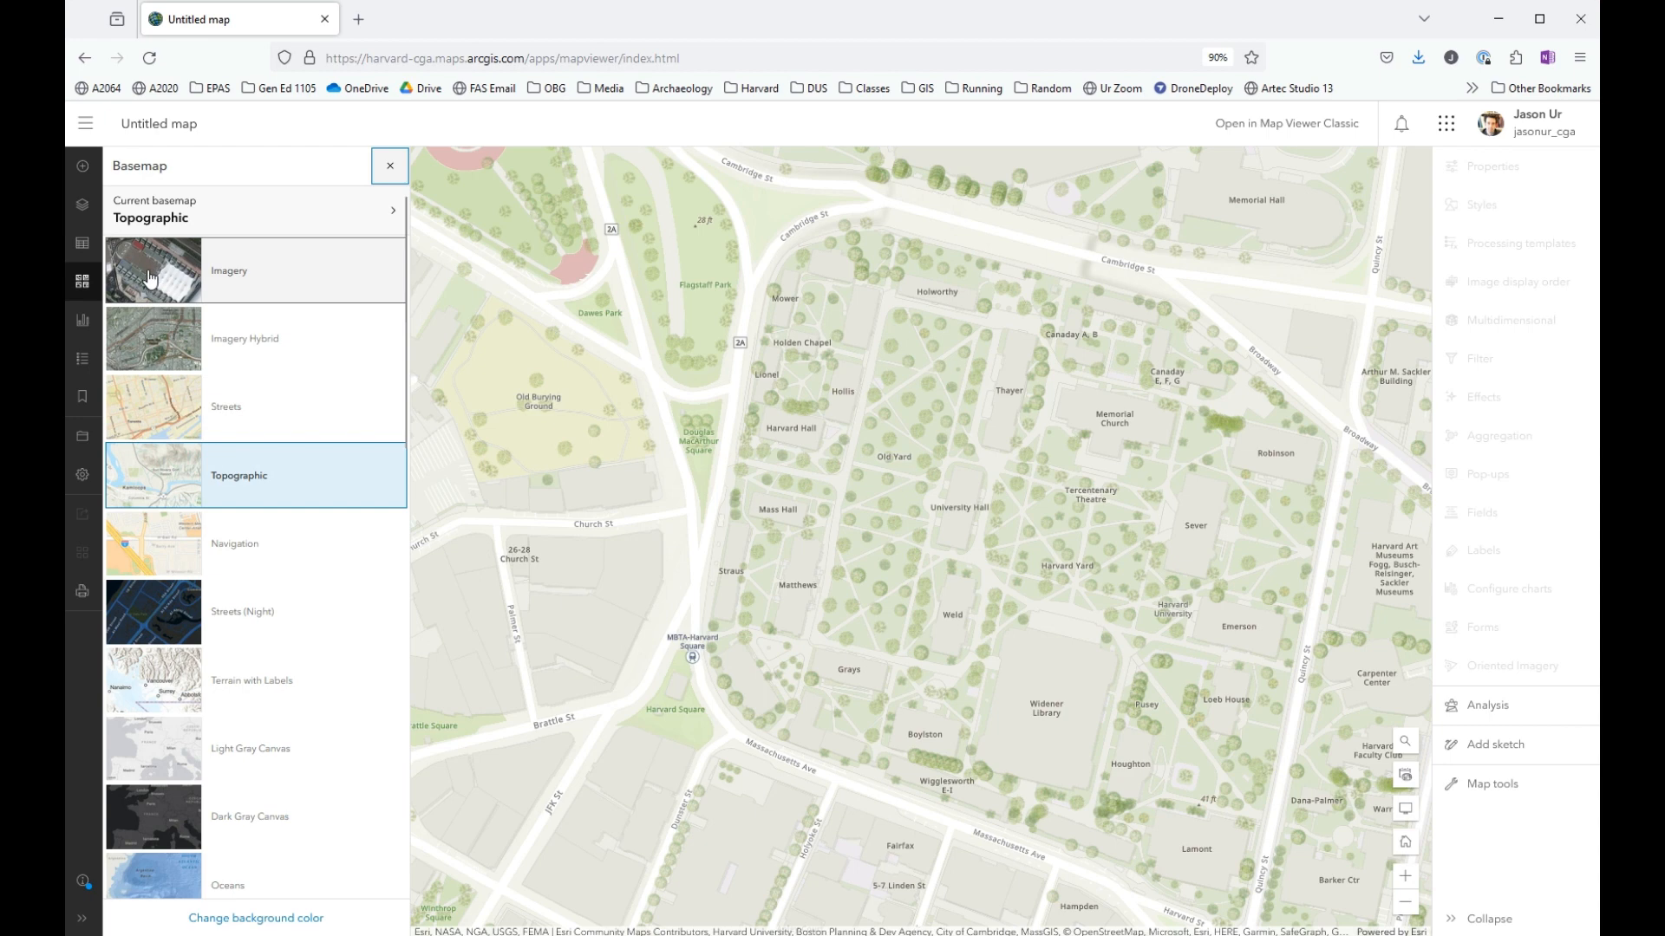
click(152, 277)
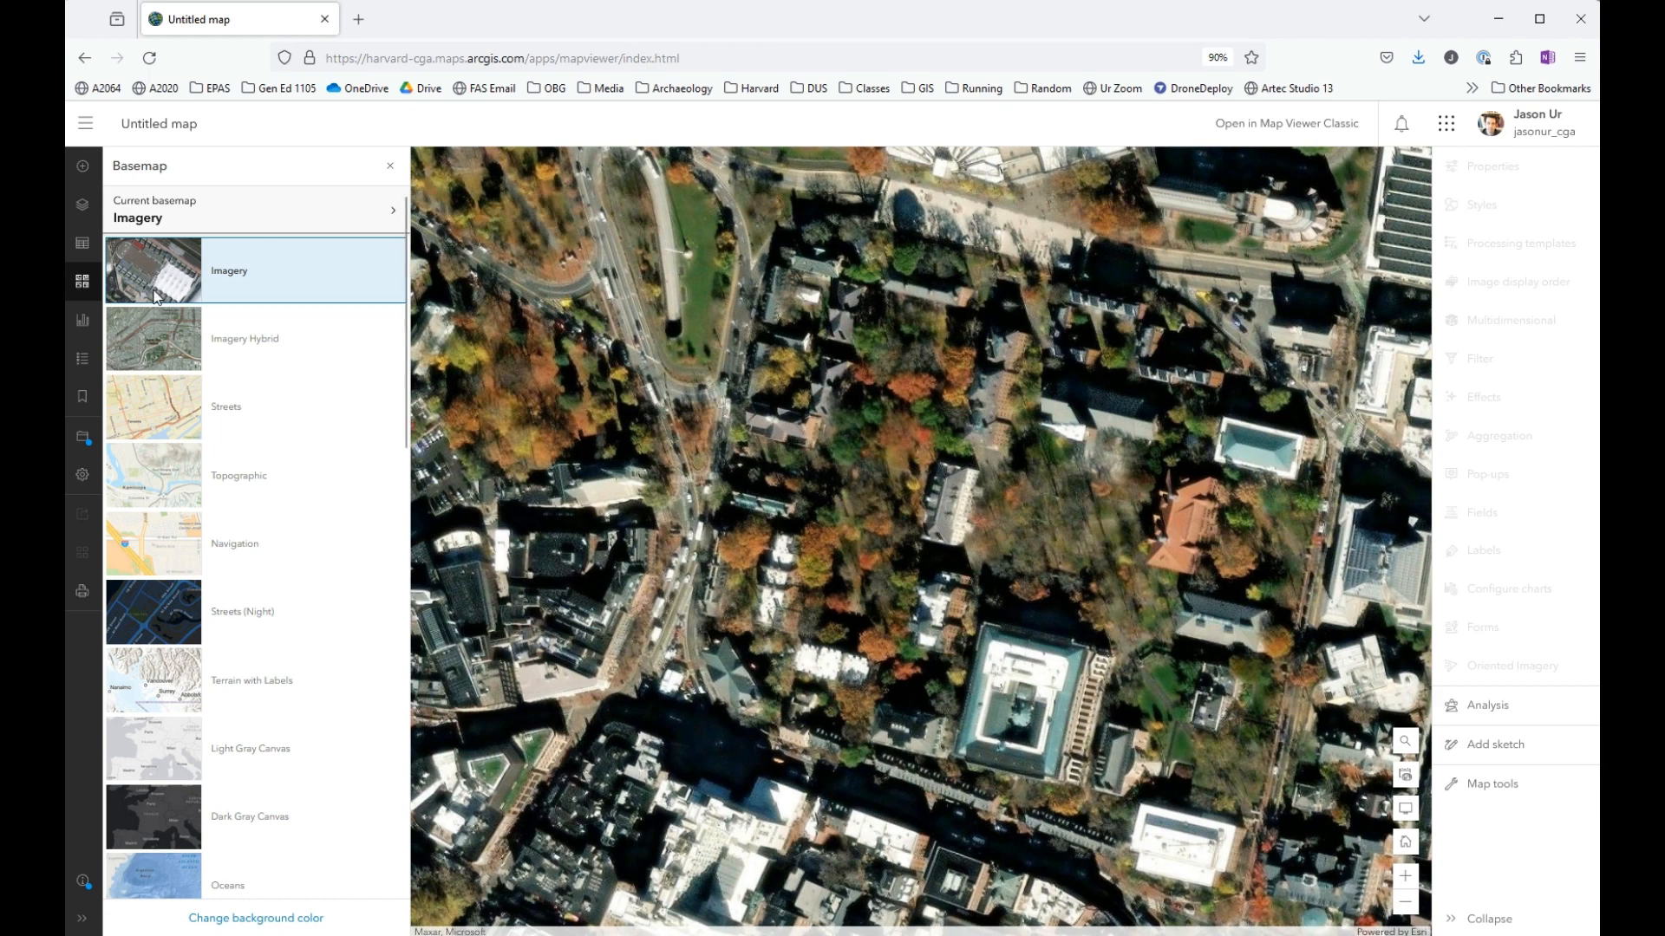
click(183, 348)
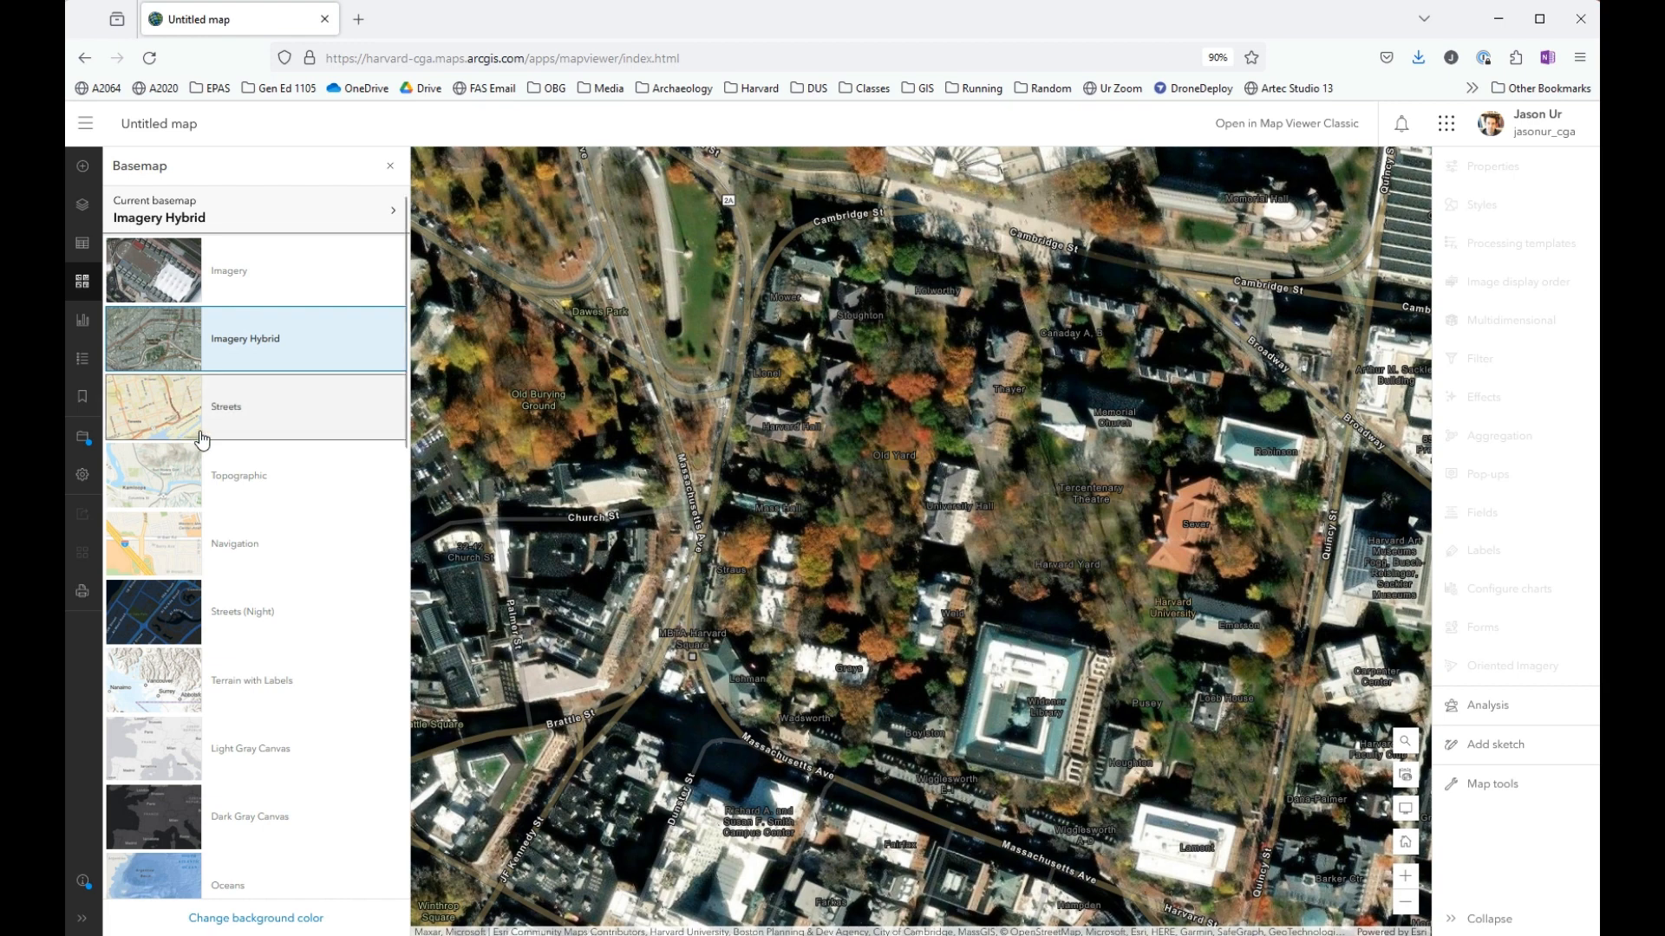
scroll(169, 494, down, 4)
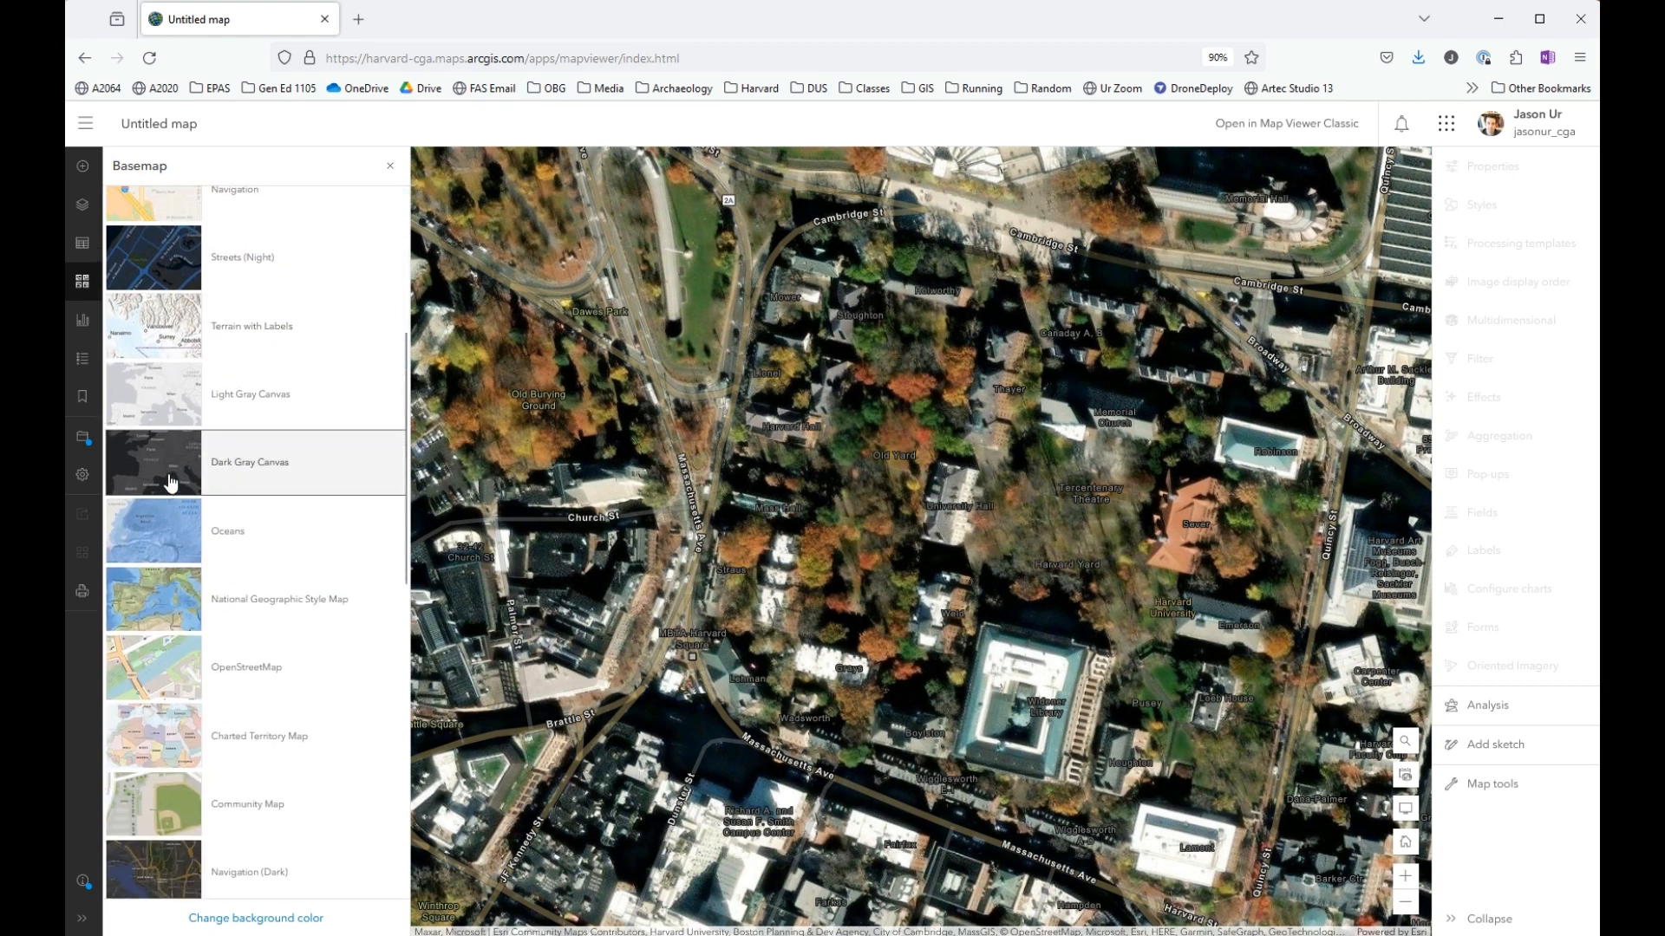
click(265, 403)
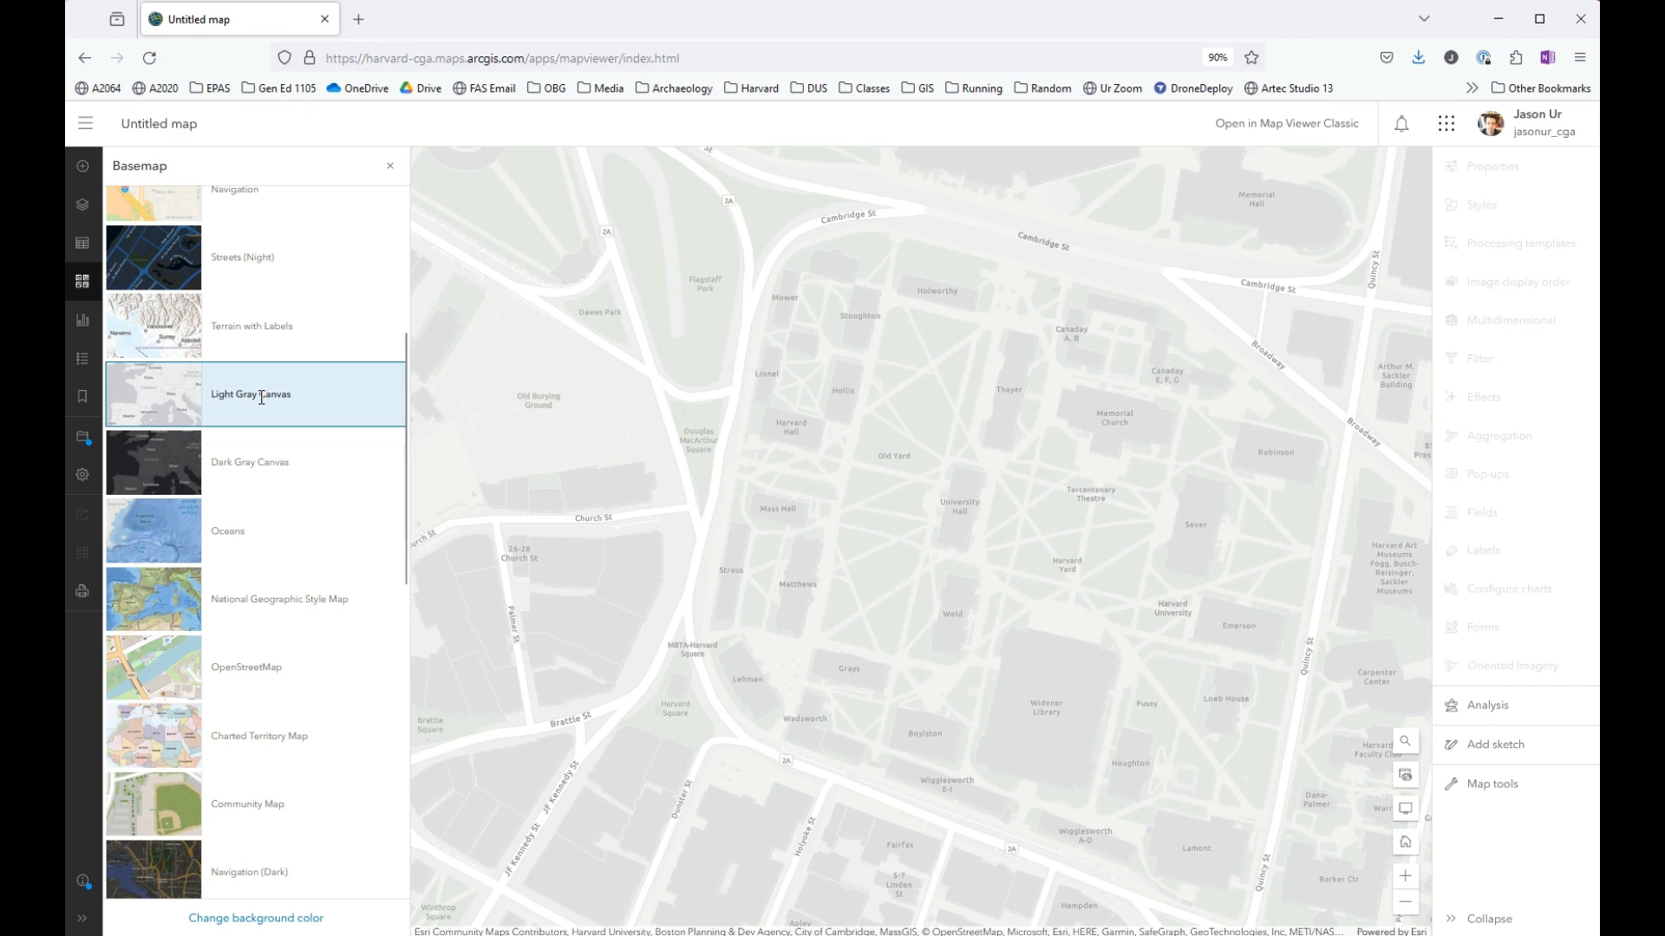
- Save the map with the title "Harvard Yard and the Old Burying Ground"
click(85, 440)
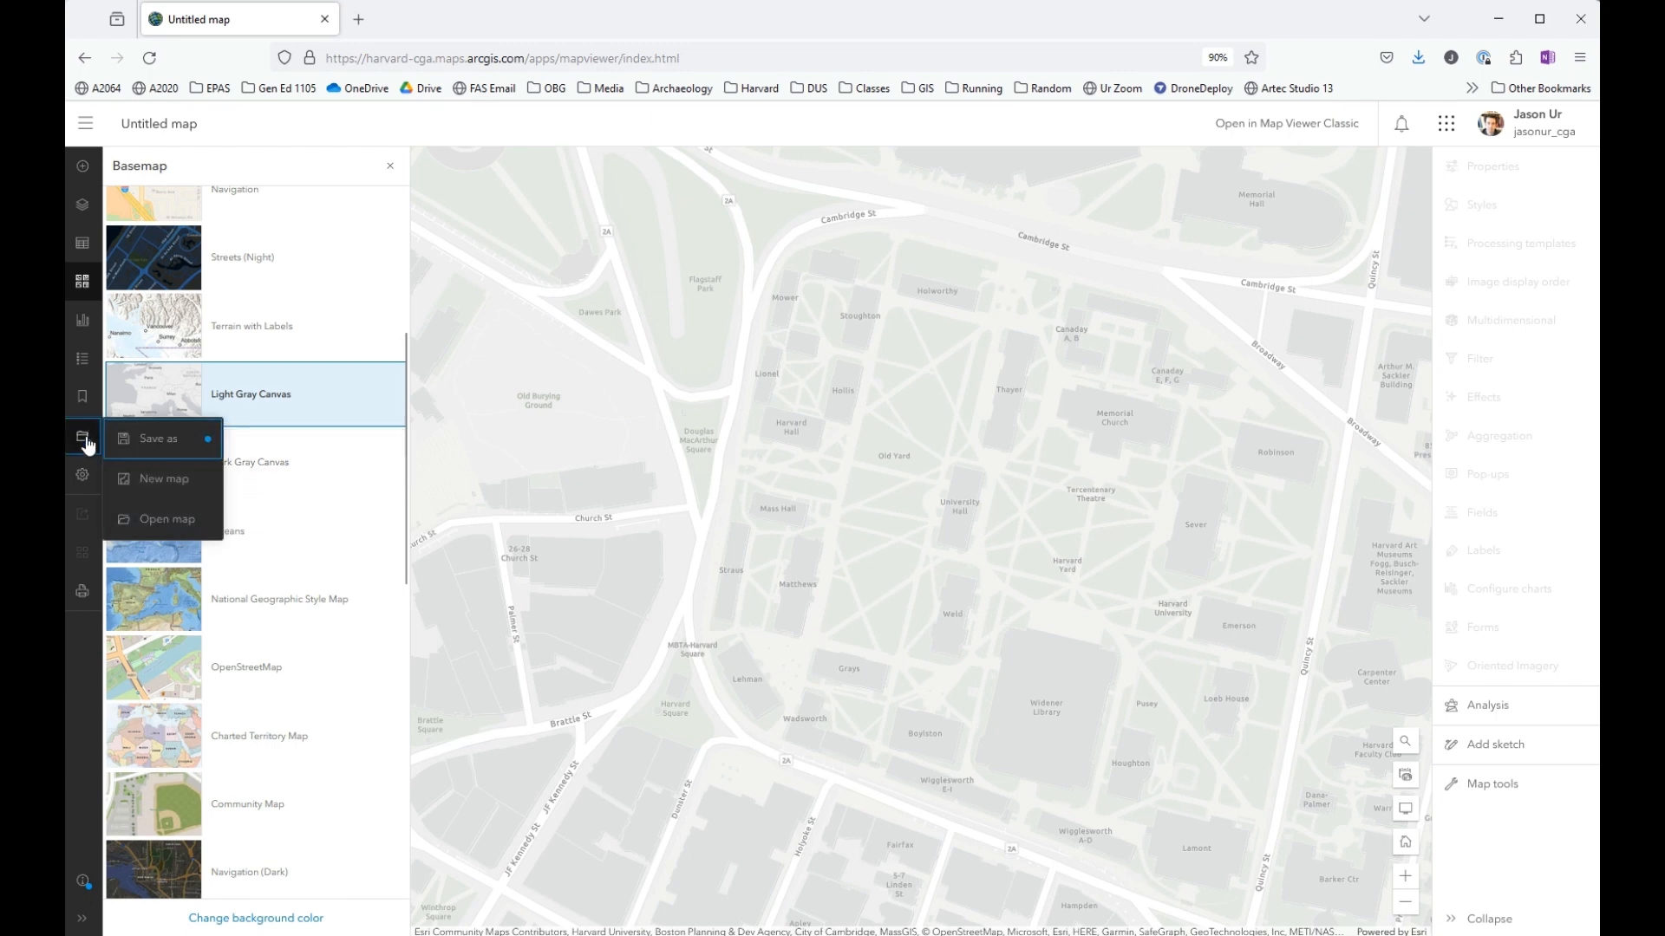
click(208, 443)
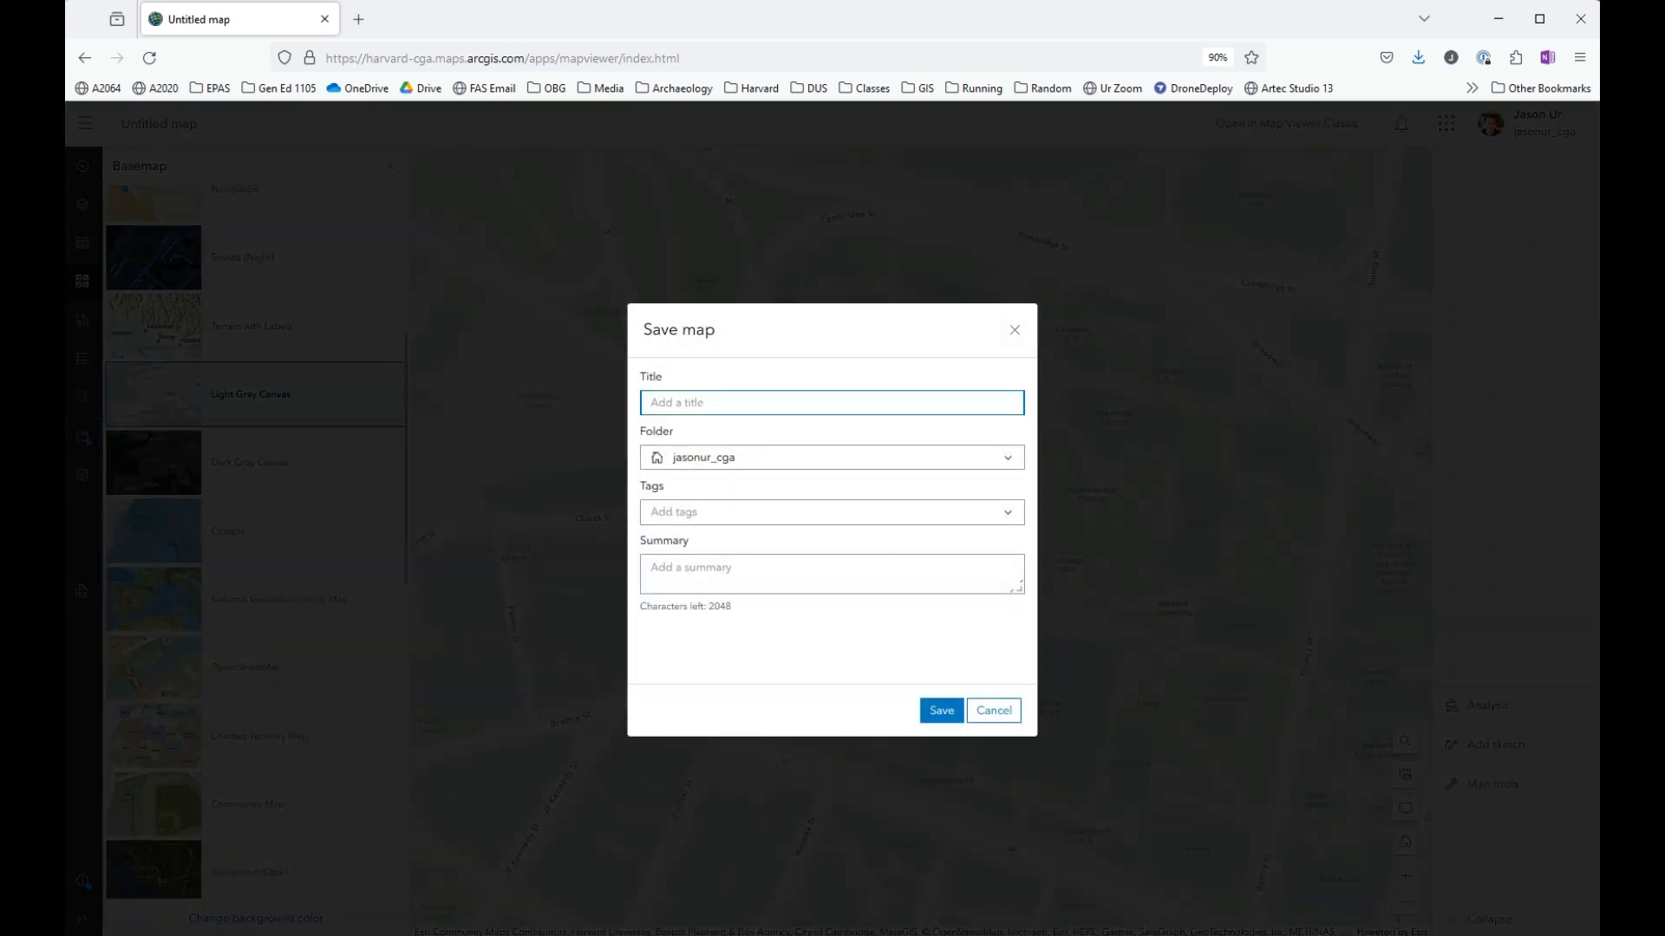
text(Harvard Yard and the O)
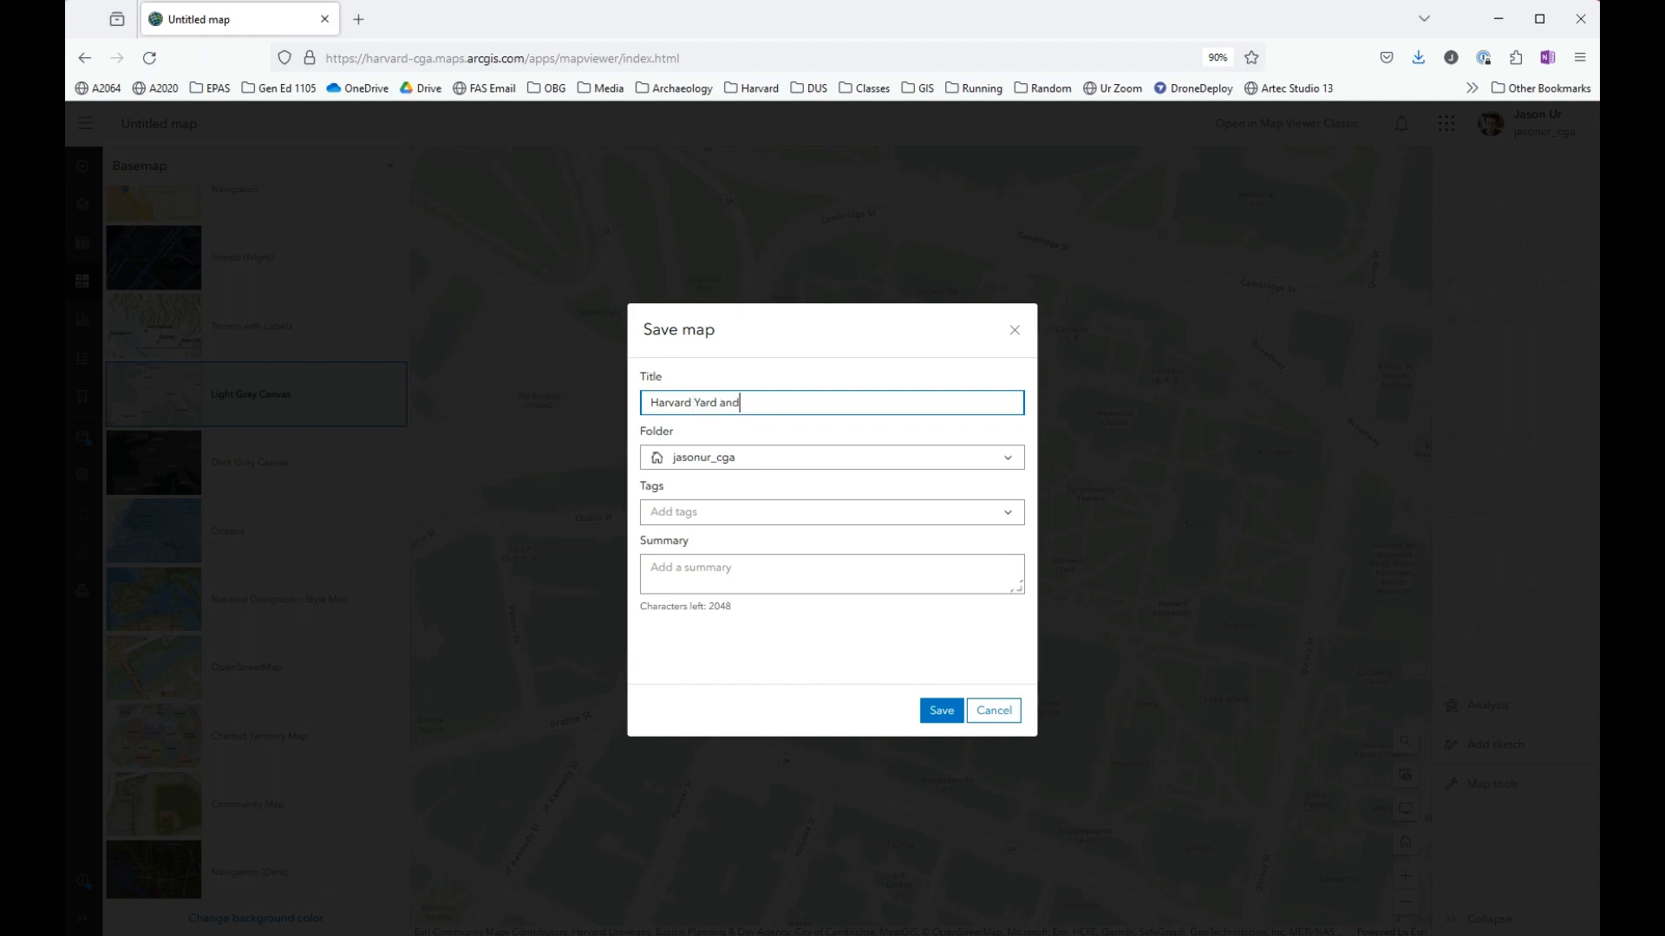
text(ld Burying Ground)
click(941, 709)
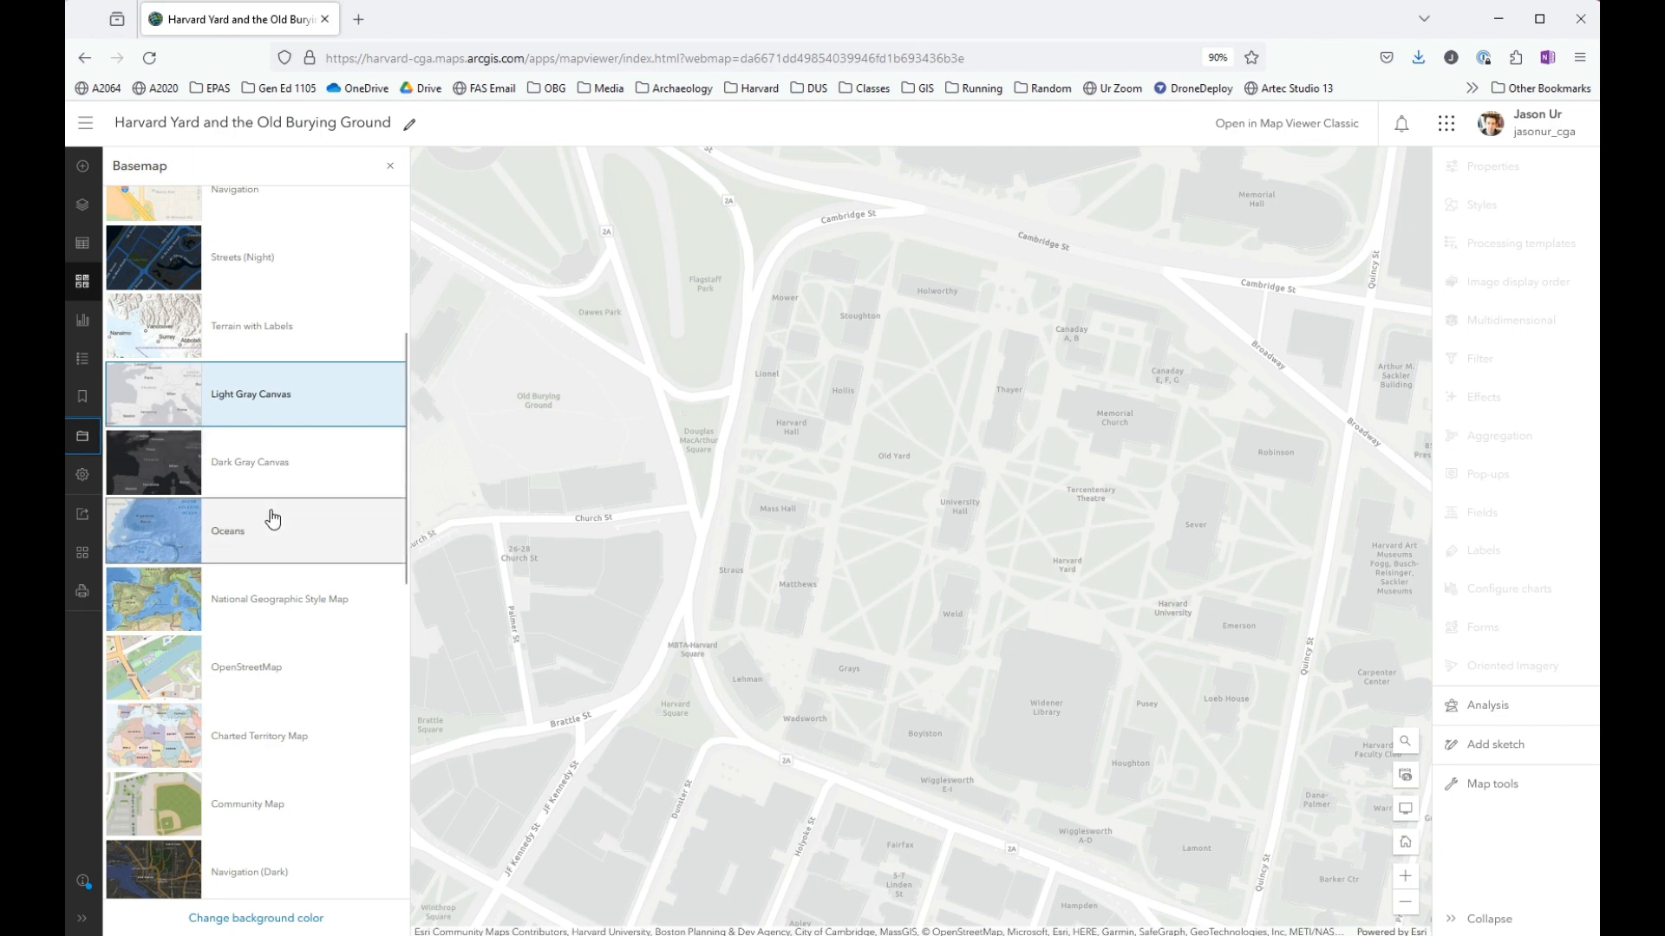
- Share the map with the group "GenEd 1105 Can We Know Our Past?" and save the sharing settings
click(83, 520)
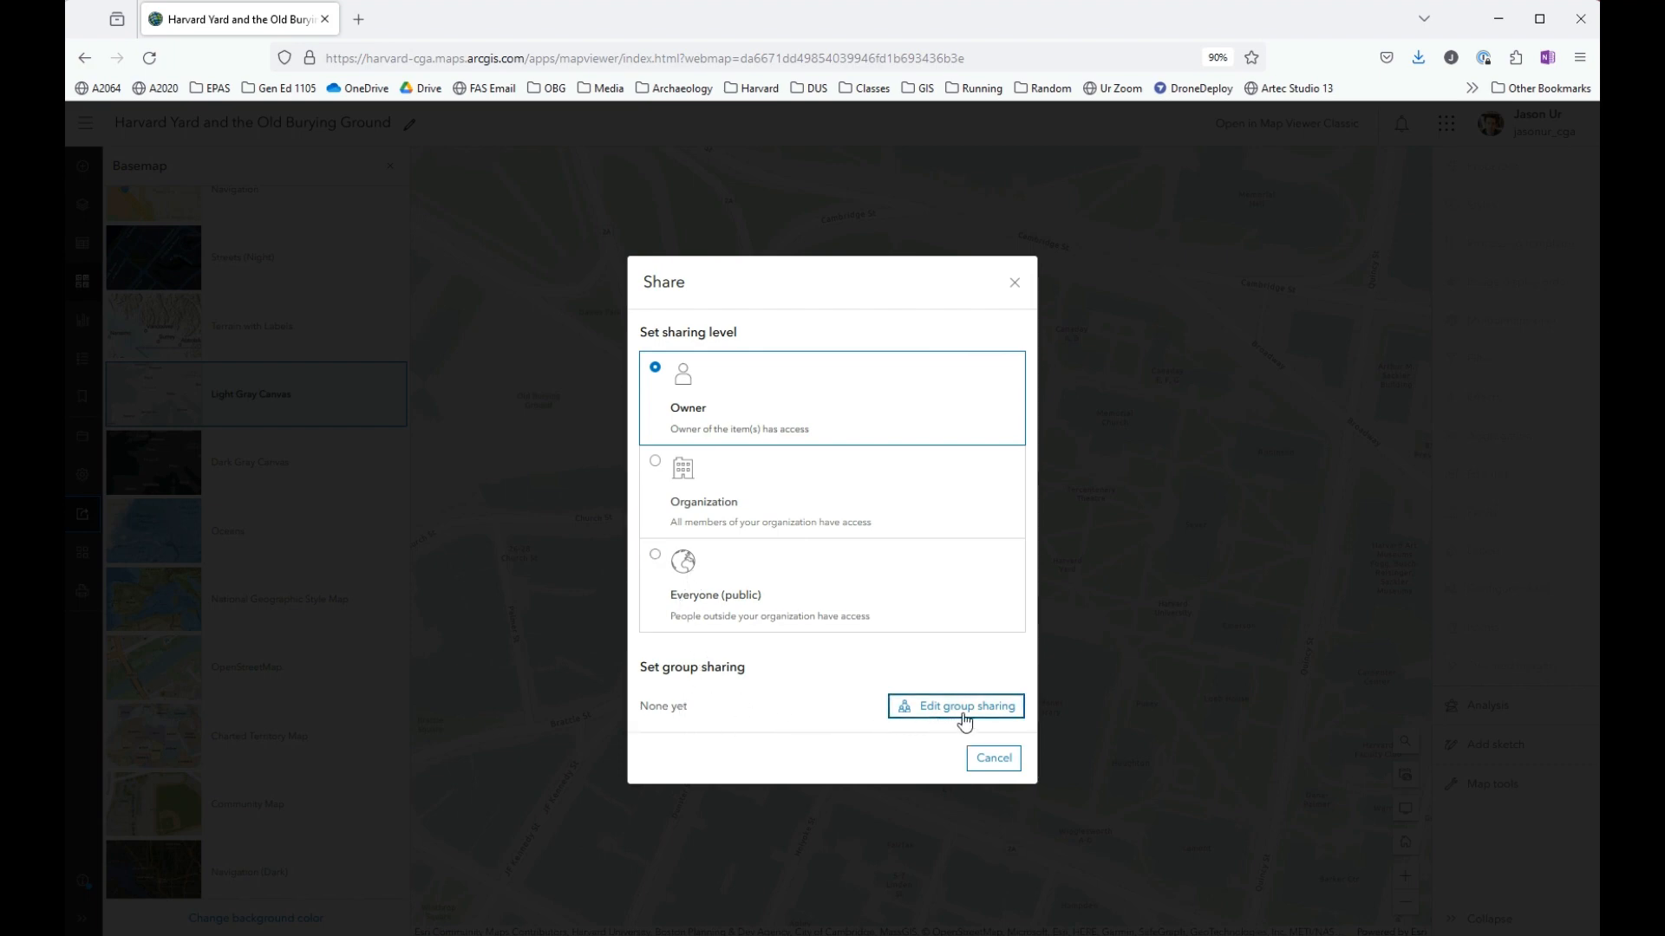
click(907, 711)
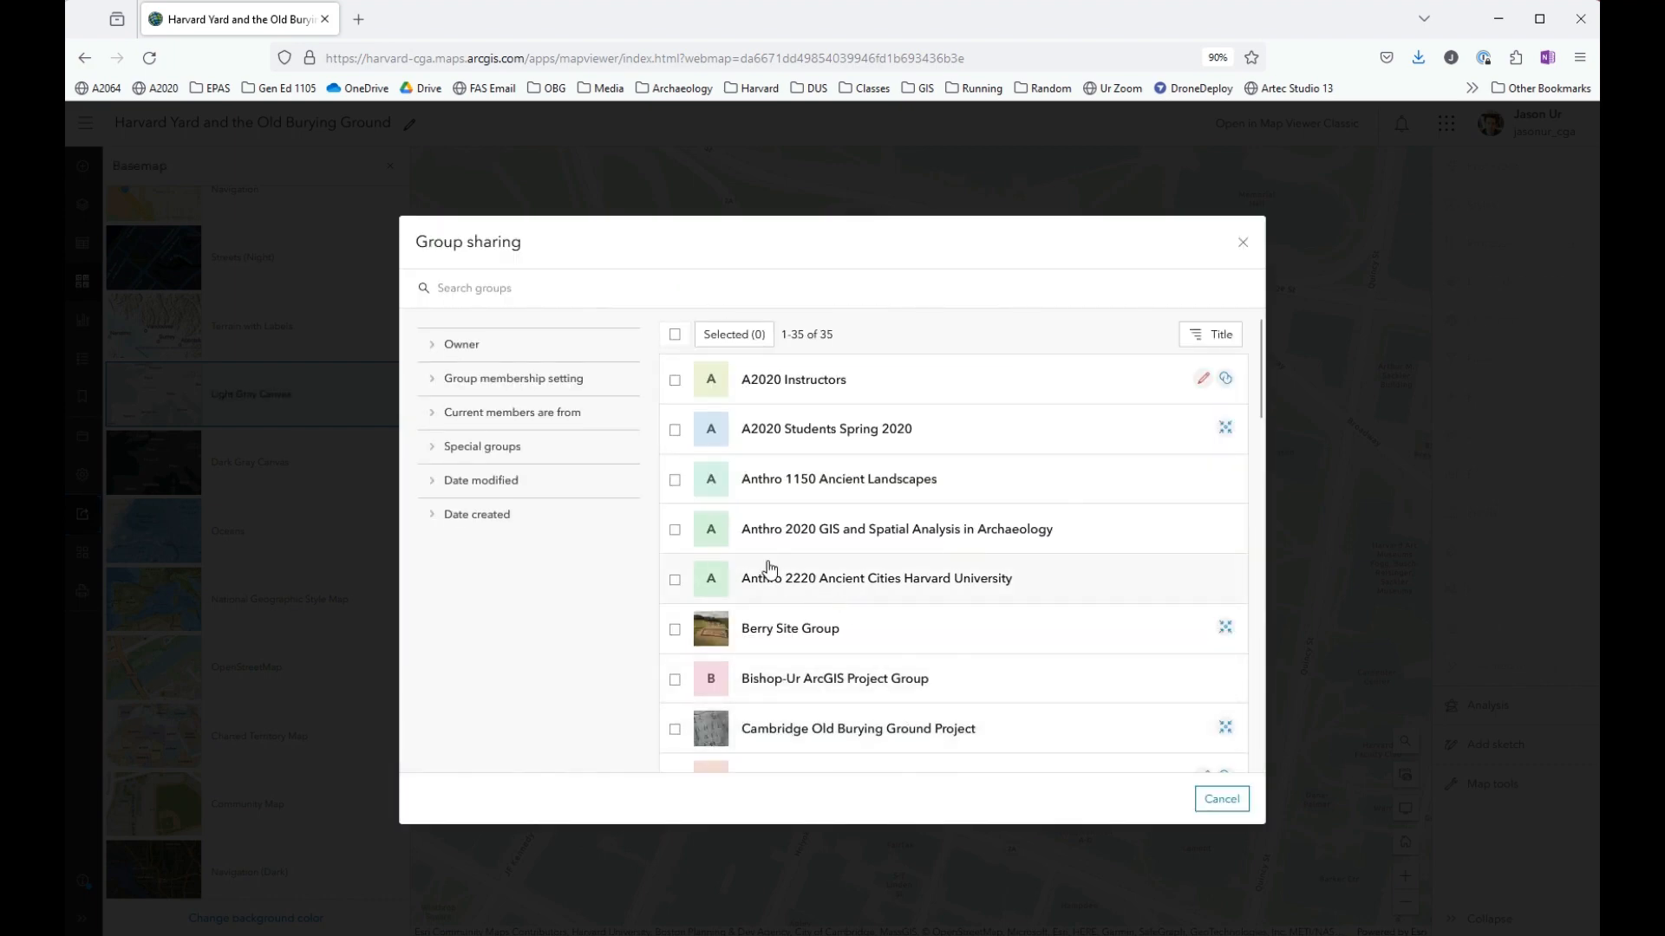
scroll(771, 568, down, 3)
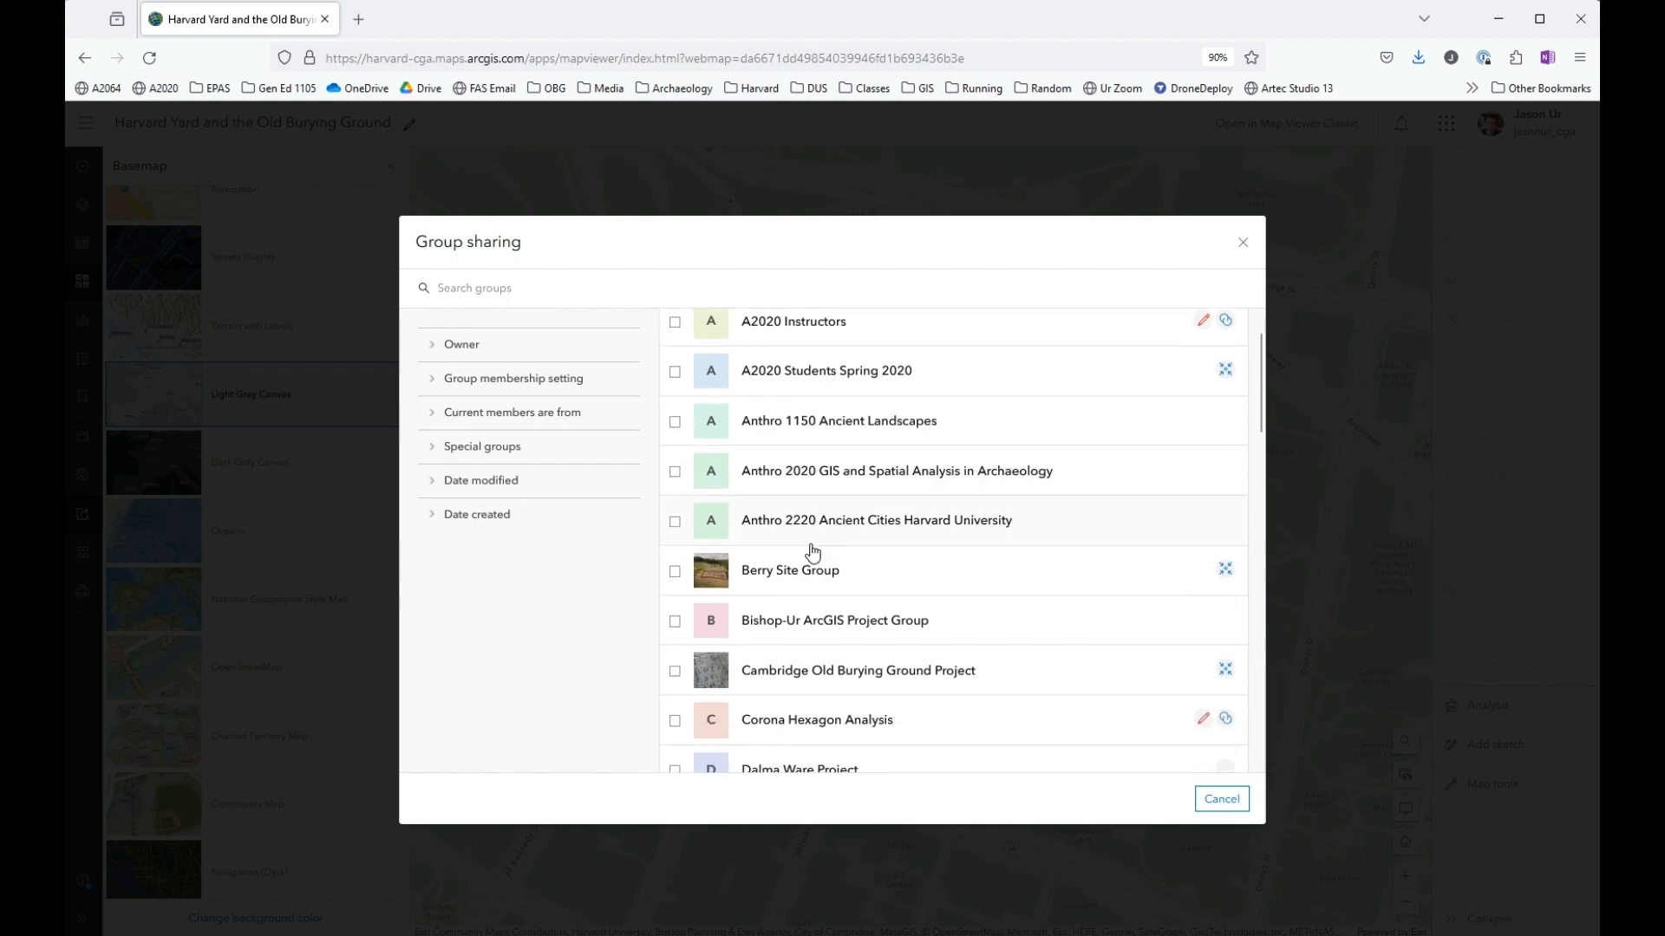
scroll(813, 551, down, 6)
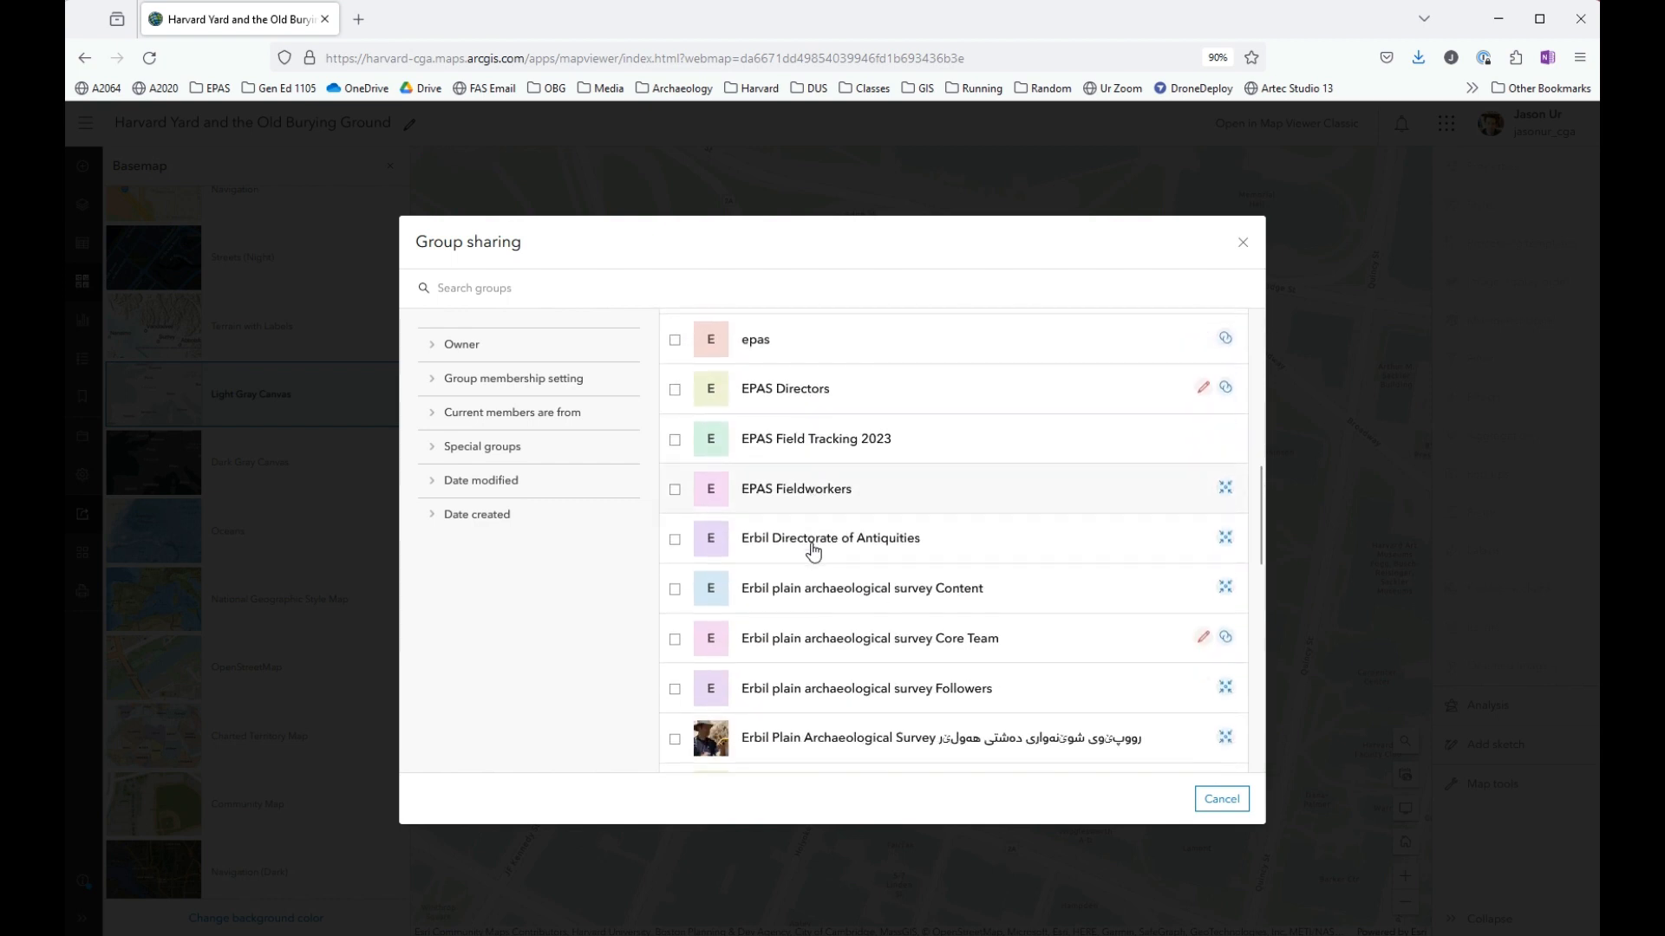
scroll(813, 551, down, 1)
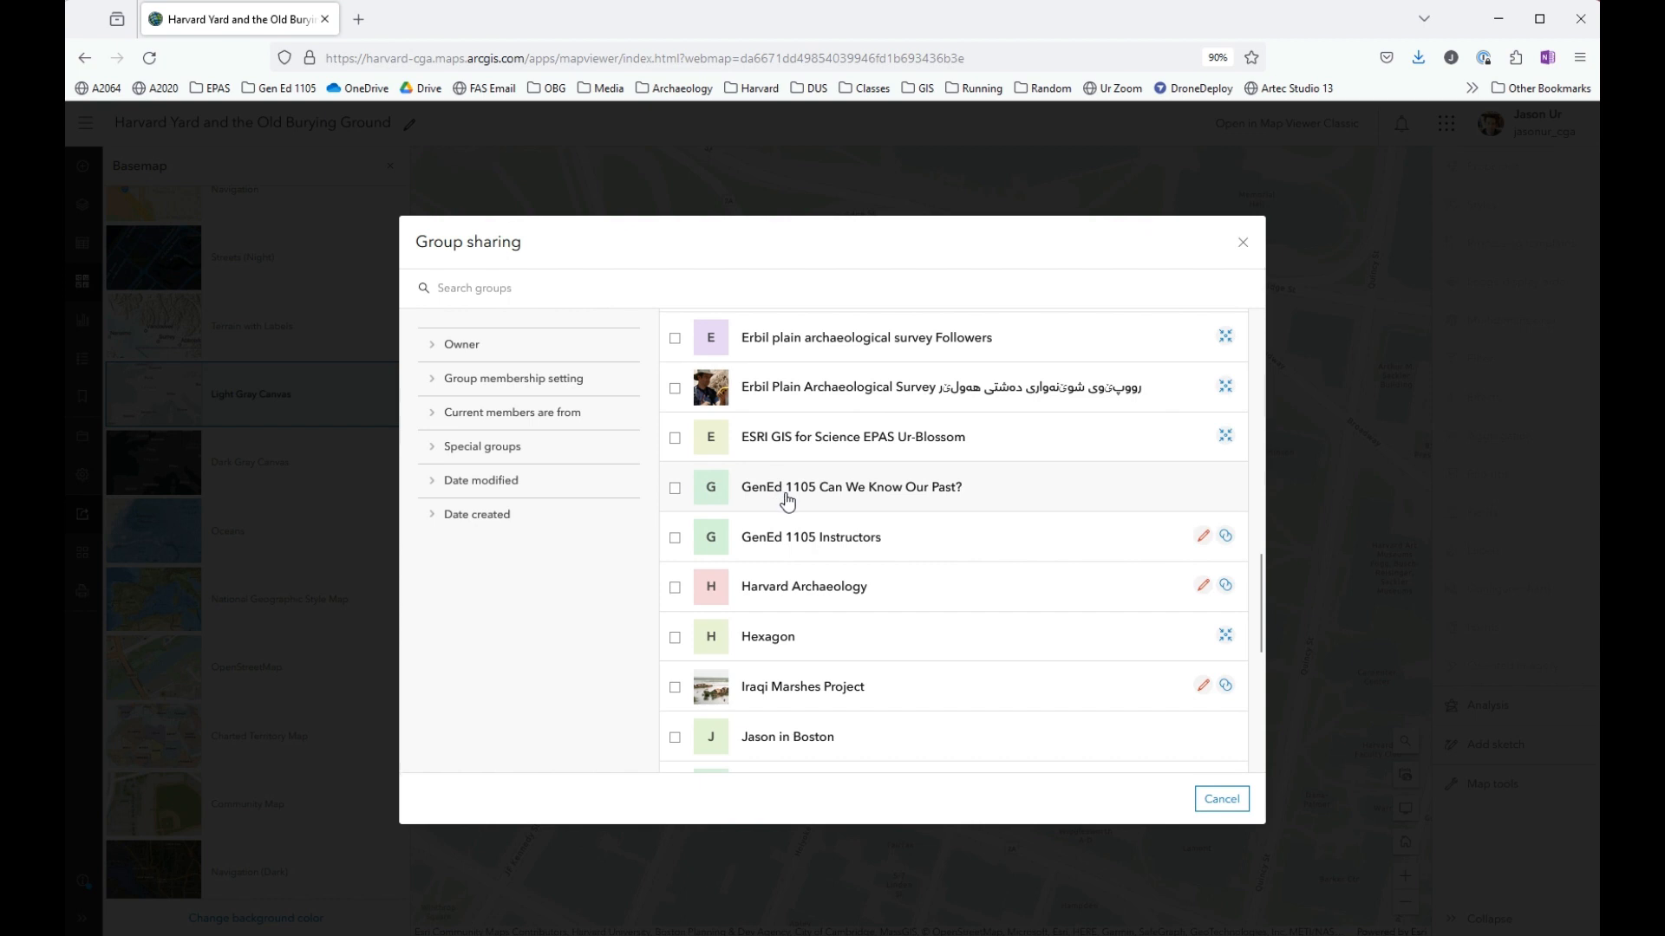
click(675, 487)
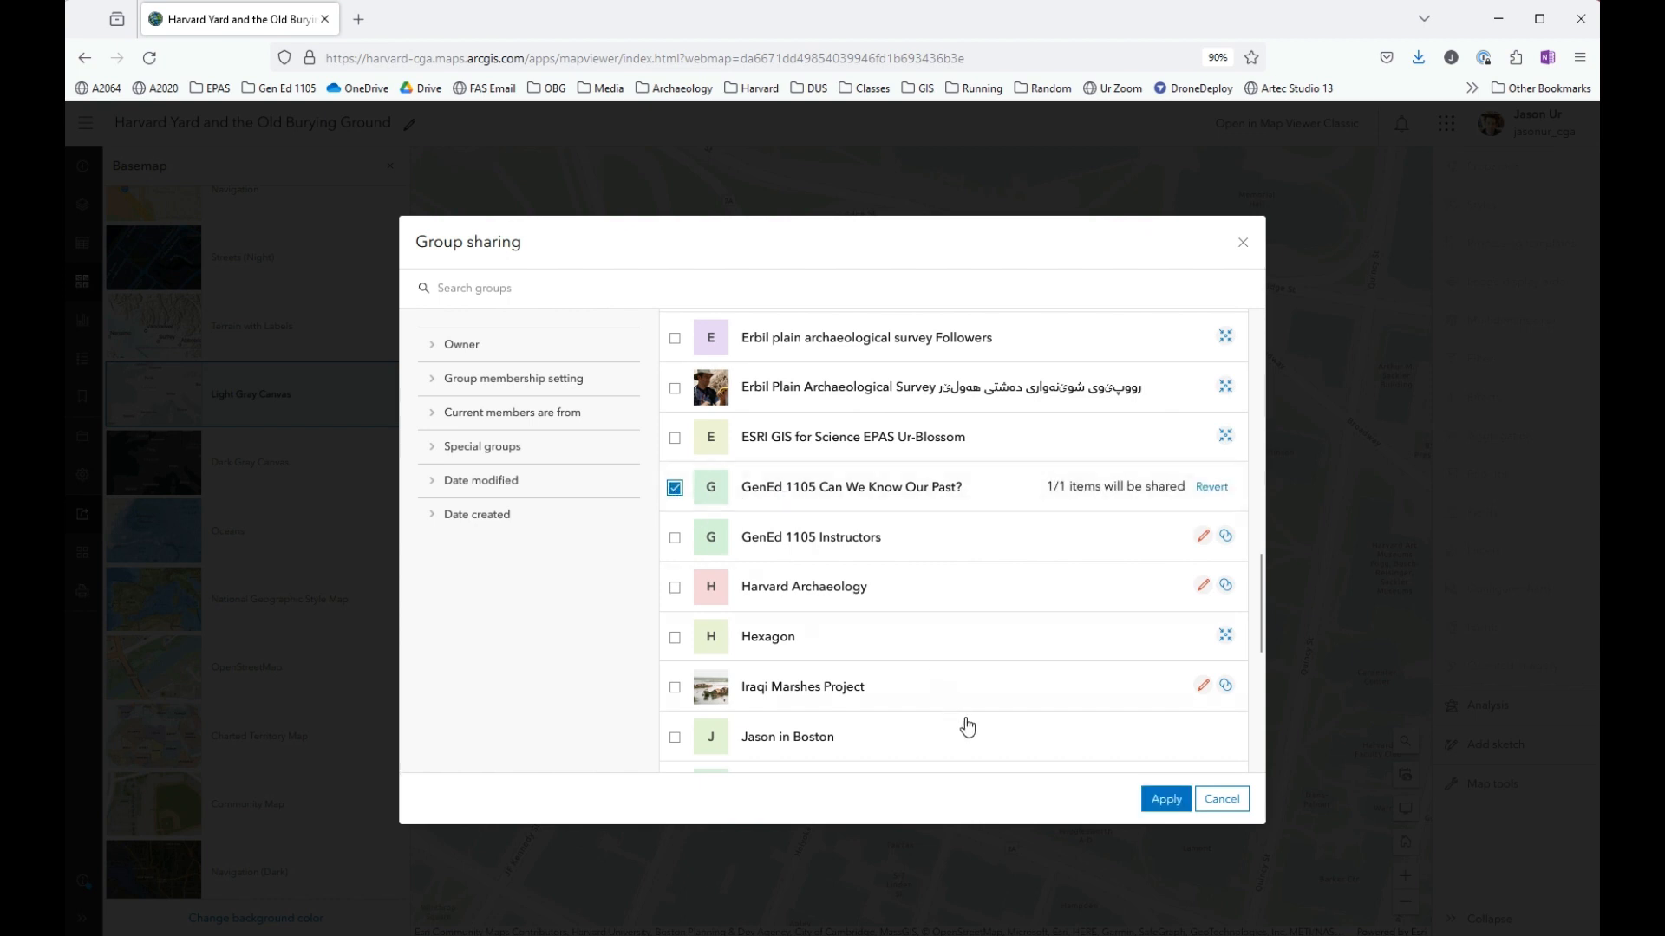
click(1156, 798)
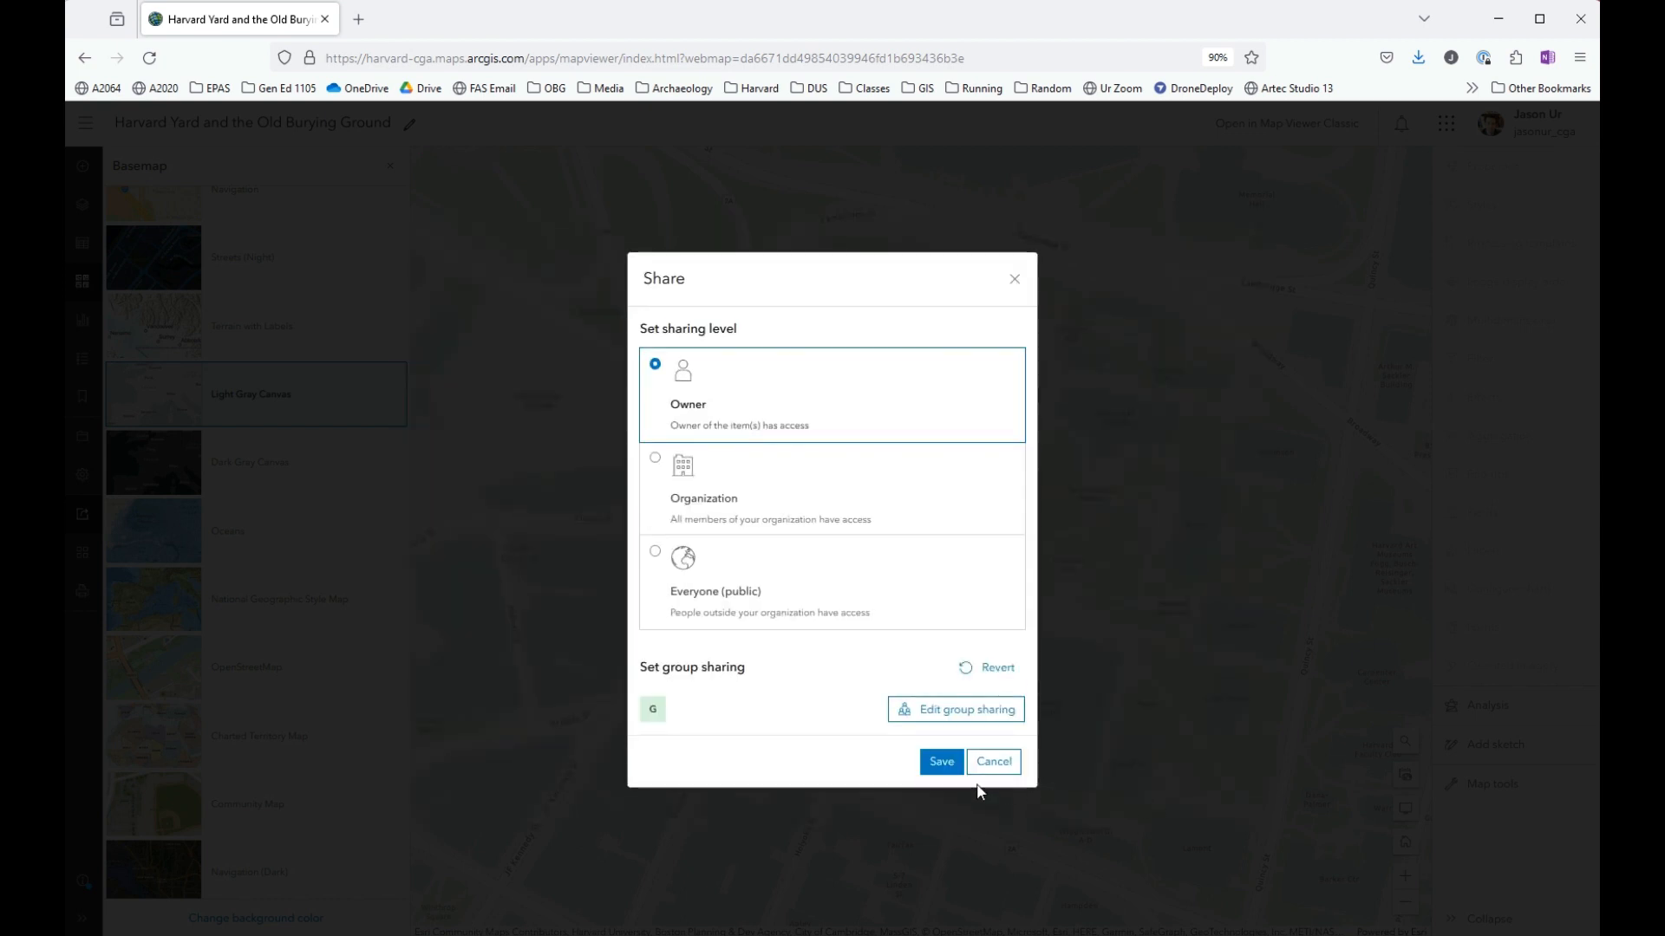
click(941, 761)
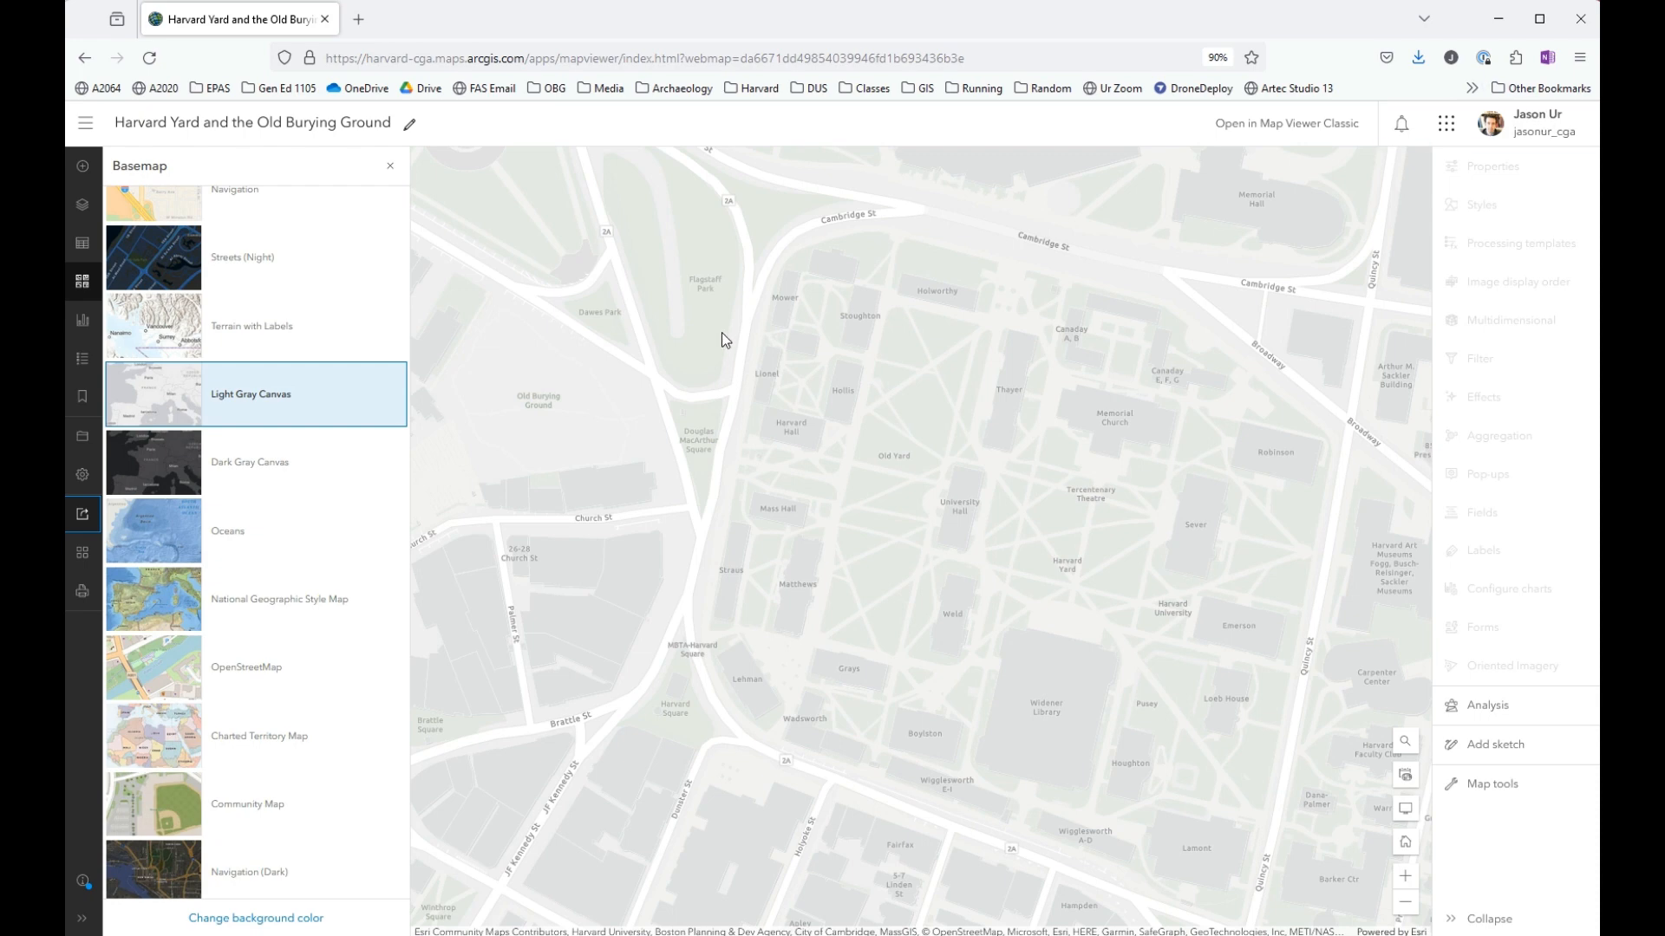
- Create a Sketch layer over the Old Burying Ground and choose the polygon drawing tool
scroll(554, 404, up, 2)
drag(554, 404, 900, 510)
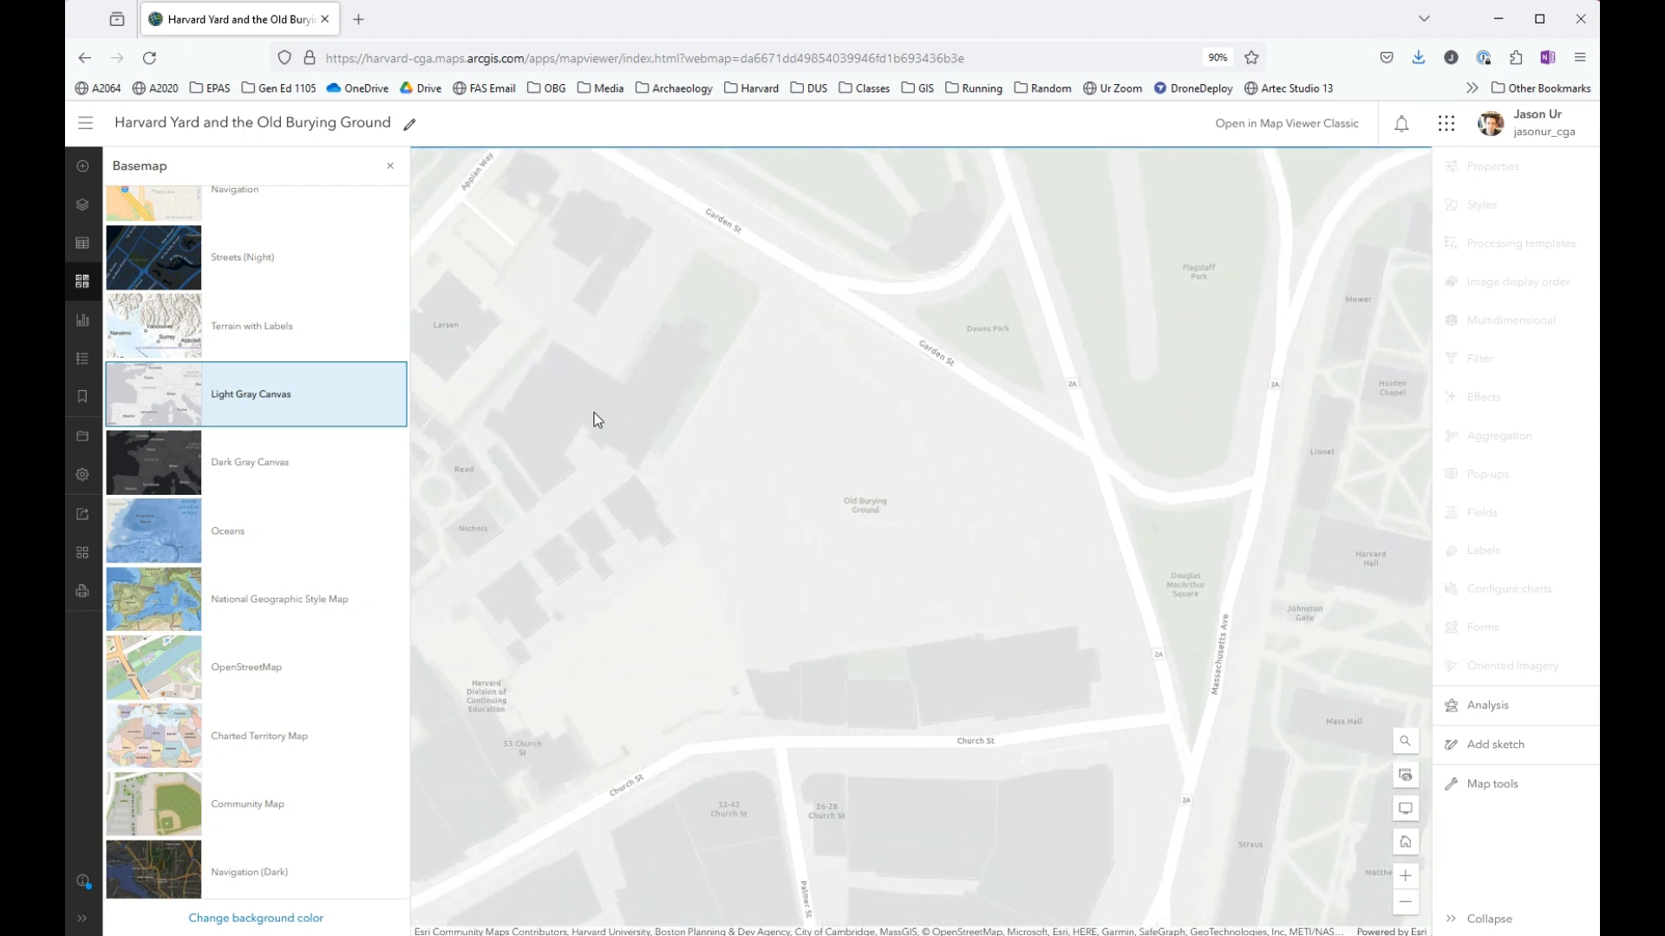
click(85, 213)
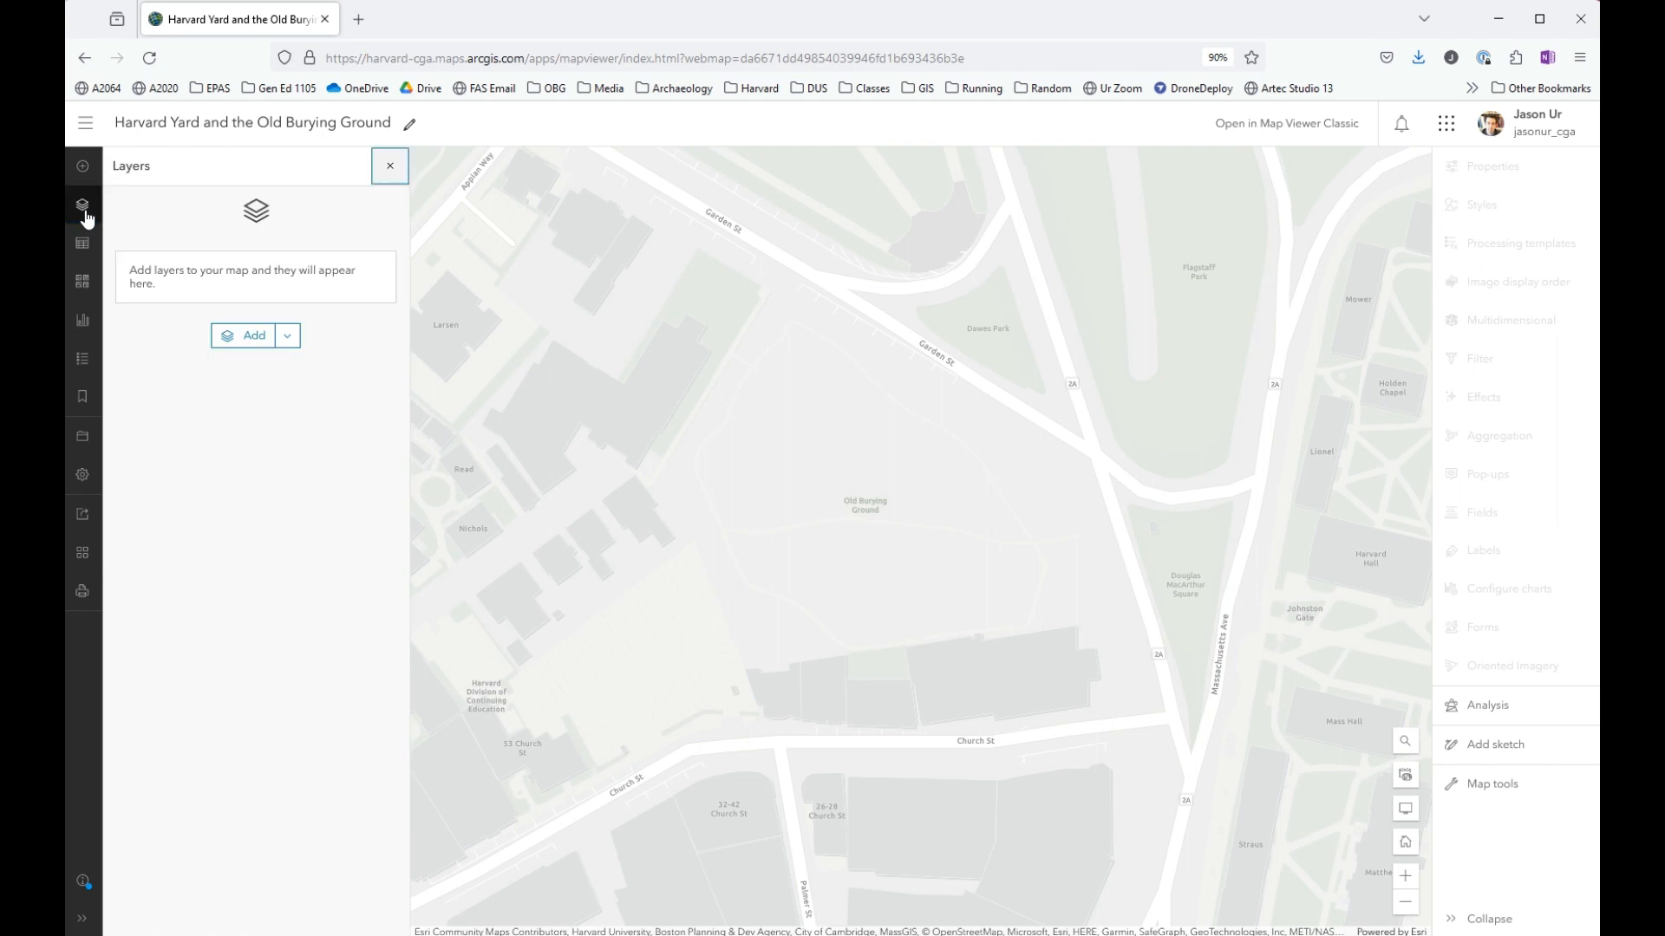
click(83, 172)
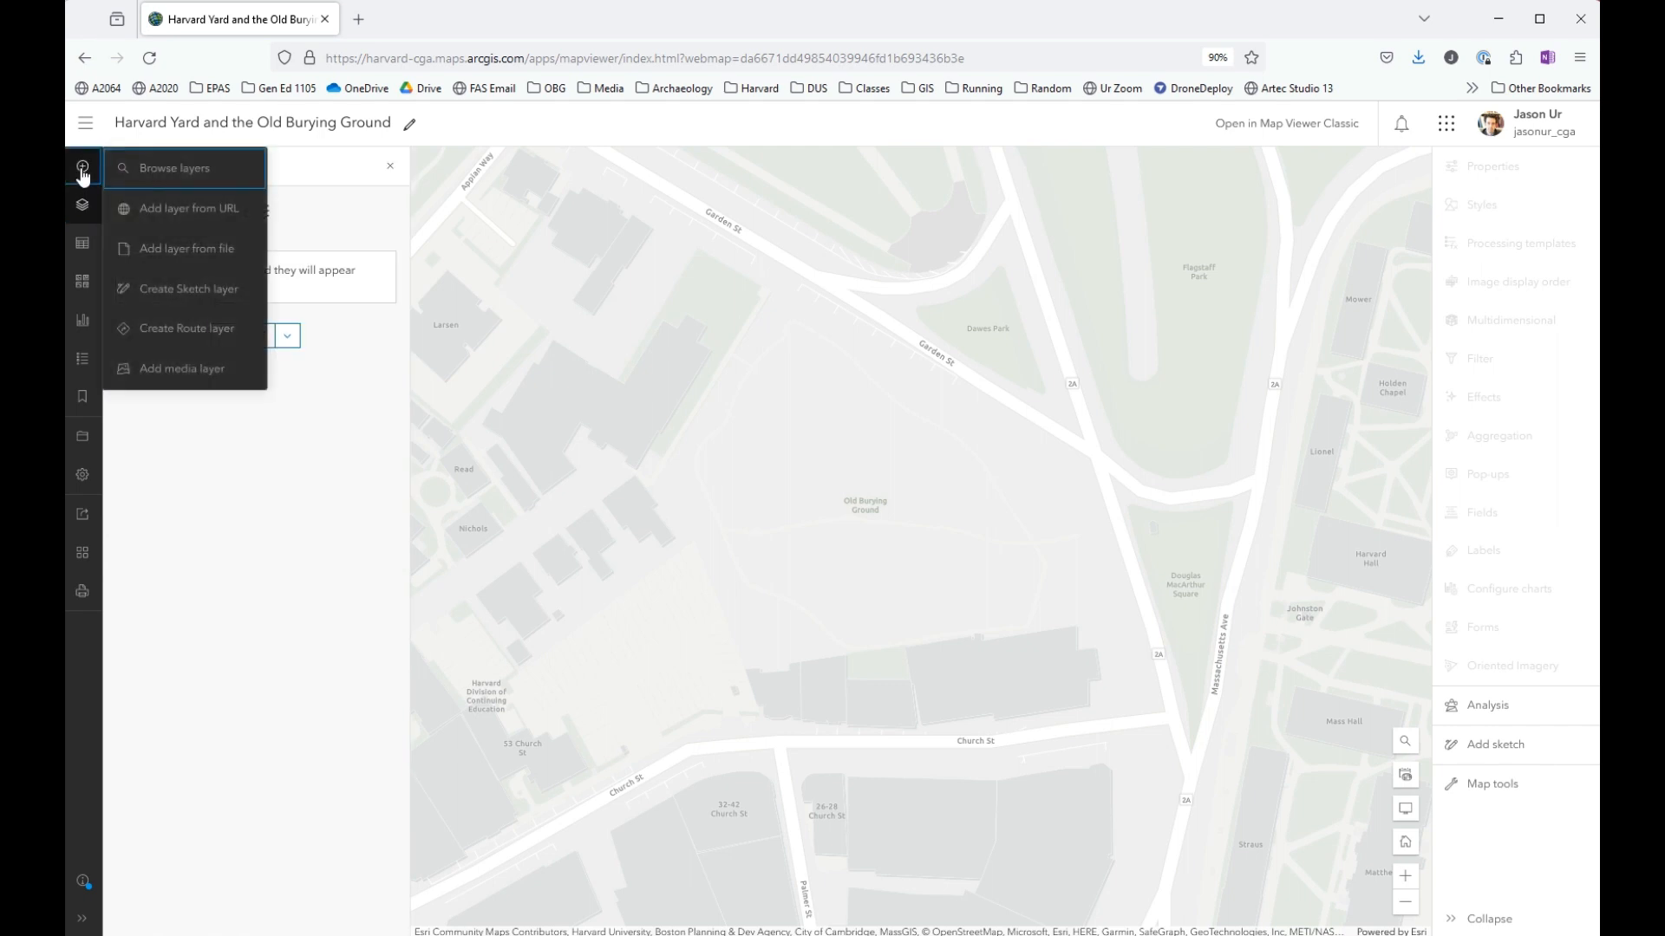
click(223, 292)
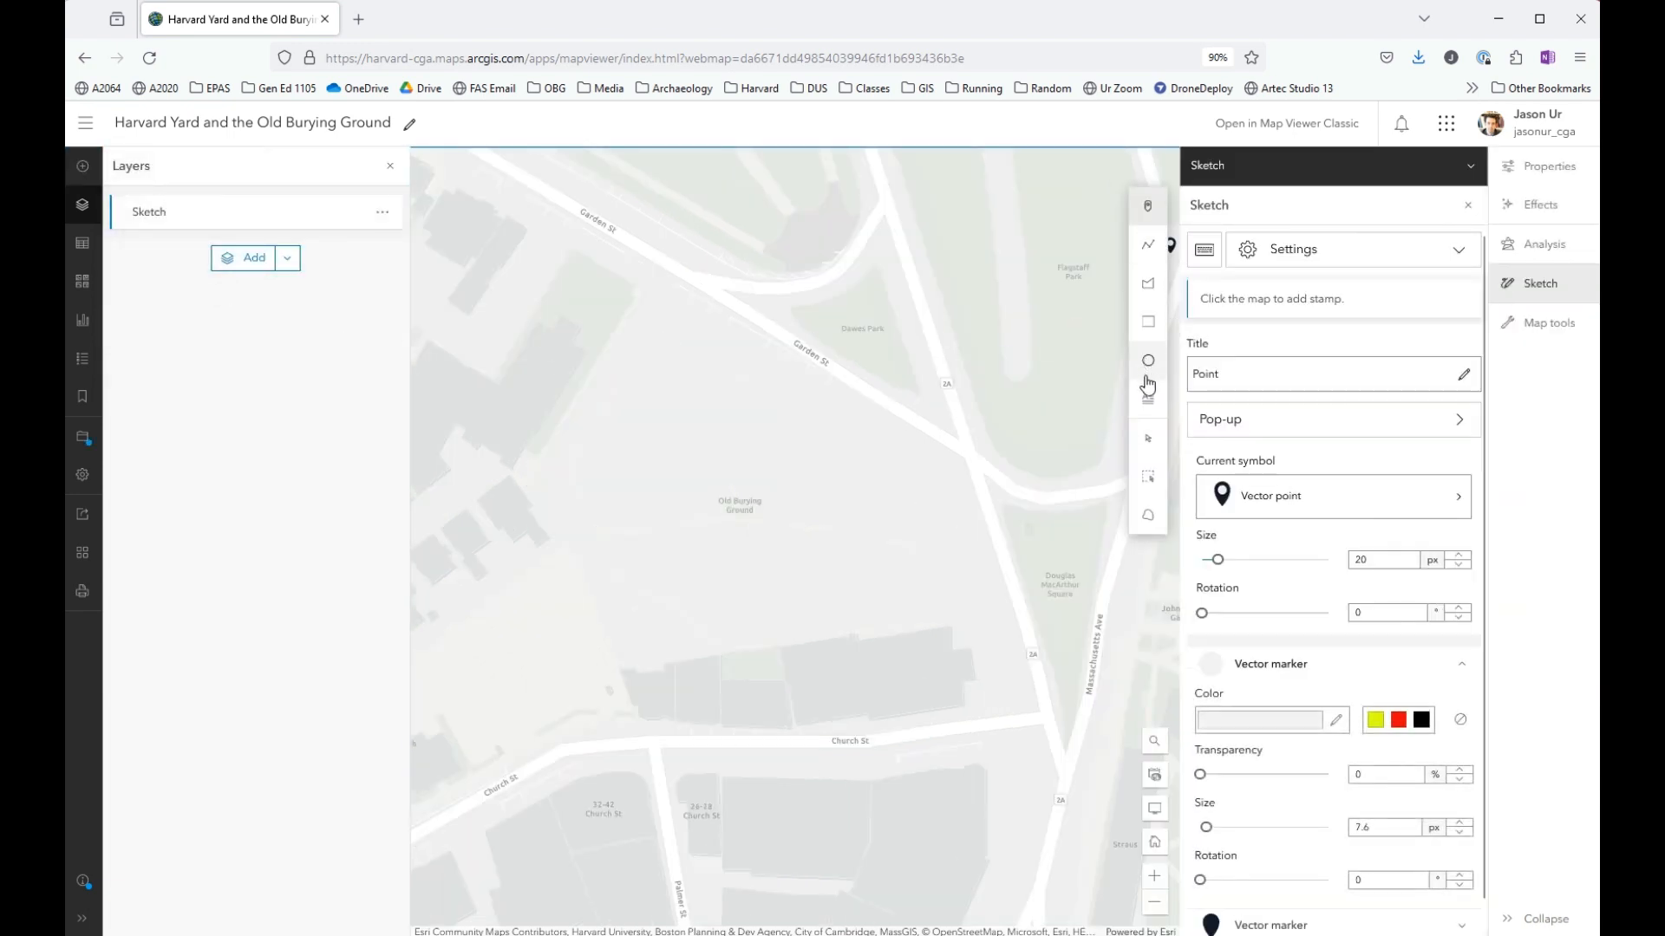
click(1149, 290)
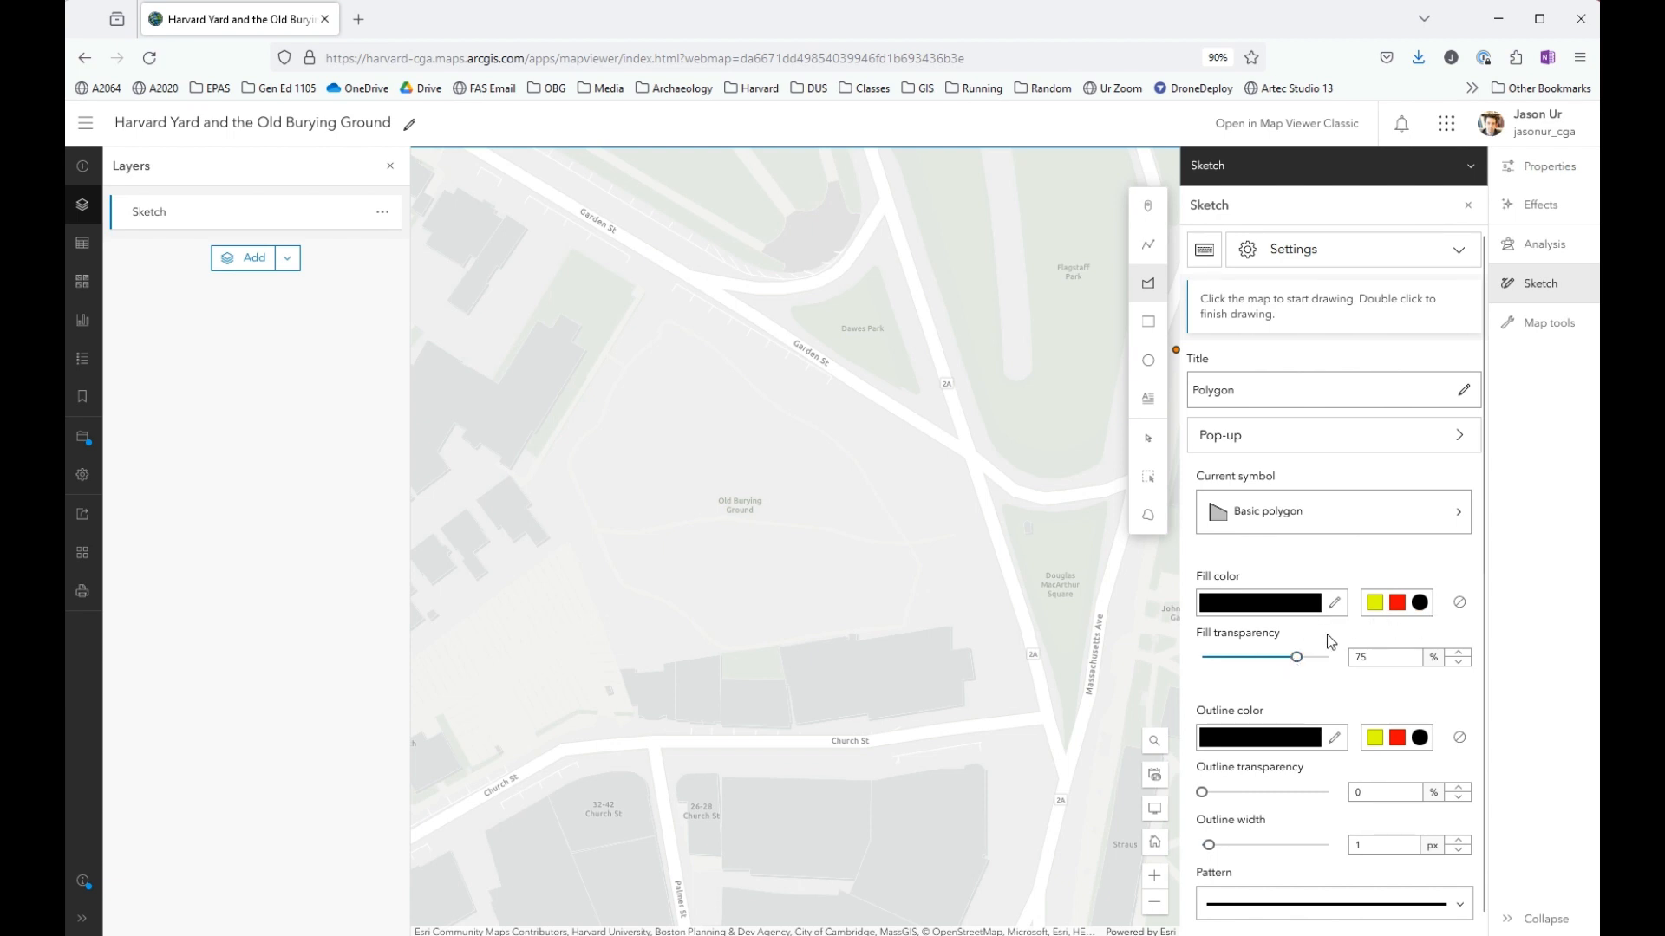
- Set the polygon symbol to no fill with a red (#FF0000) outline 3 px wide
click(1460, 605)
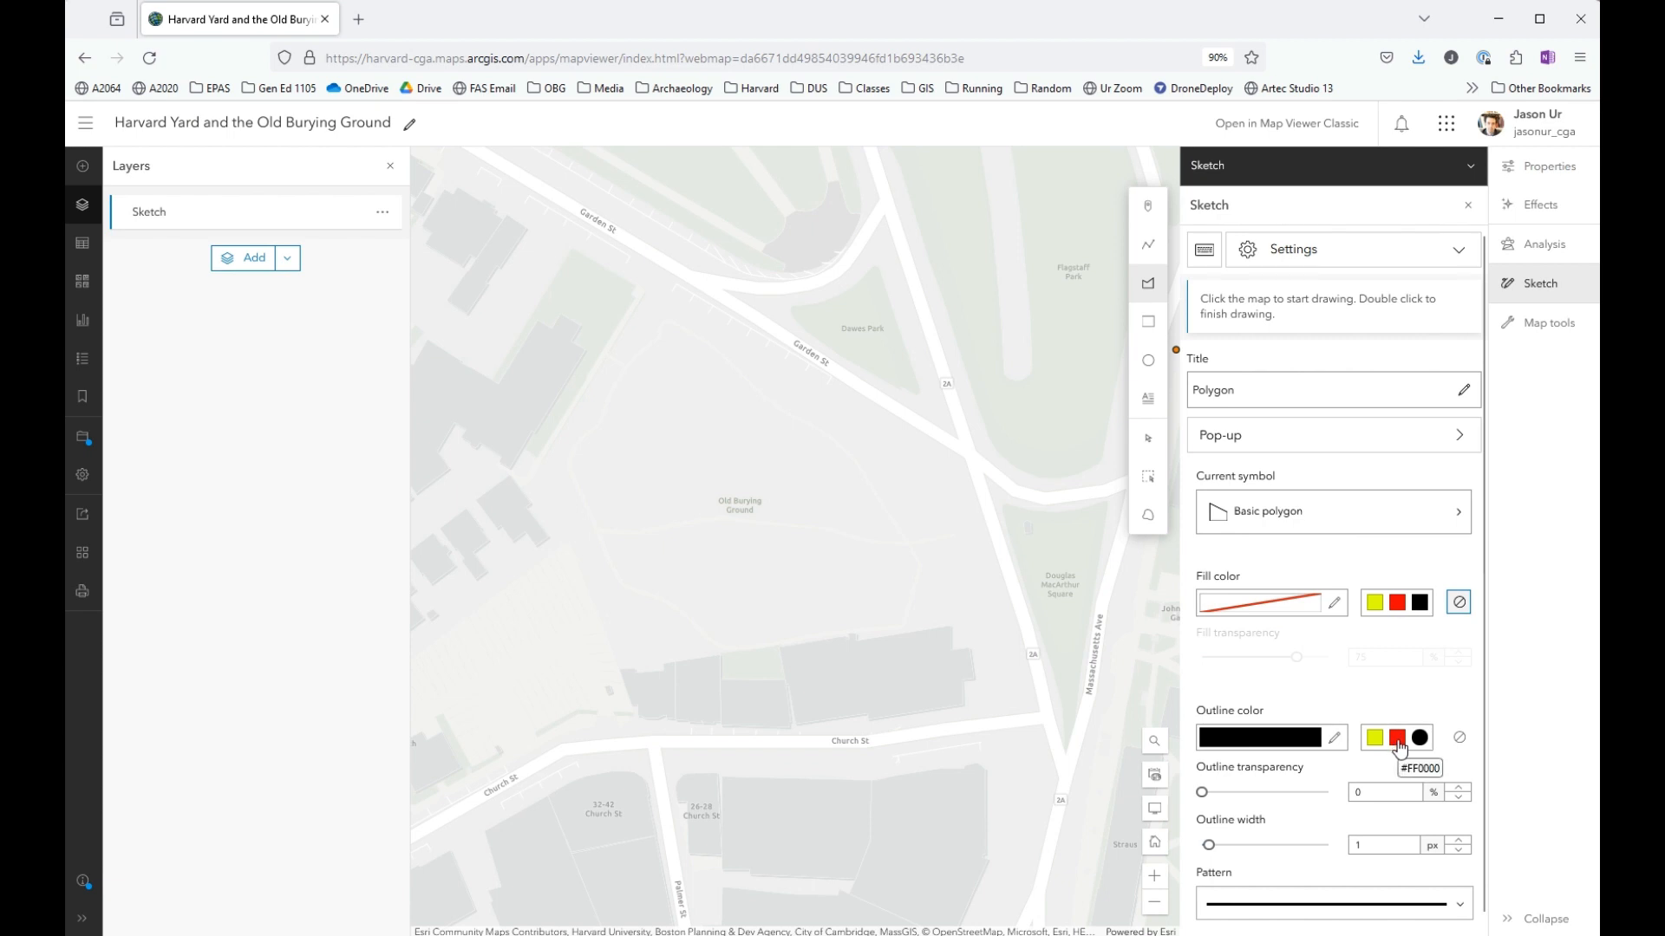
click(1397, 738)
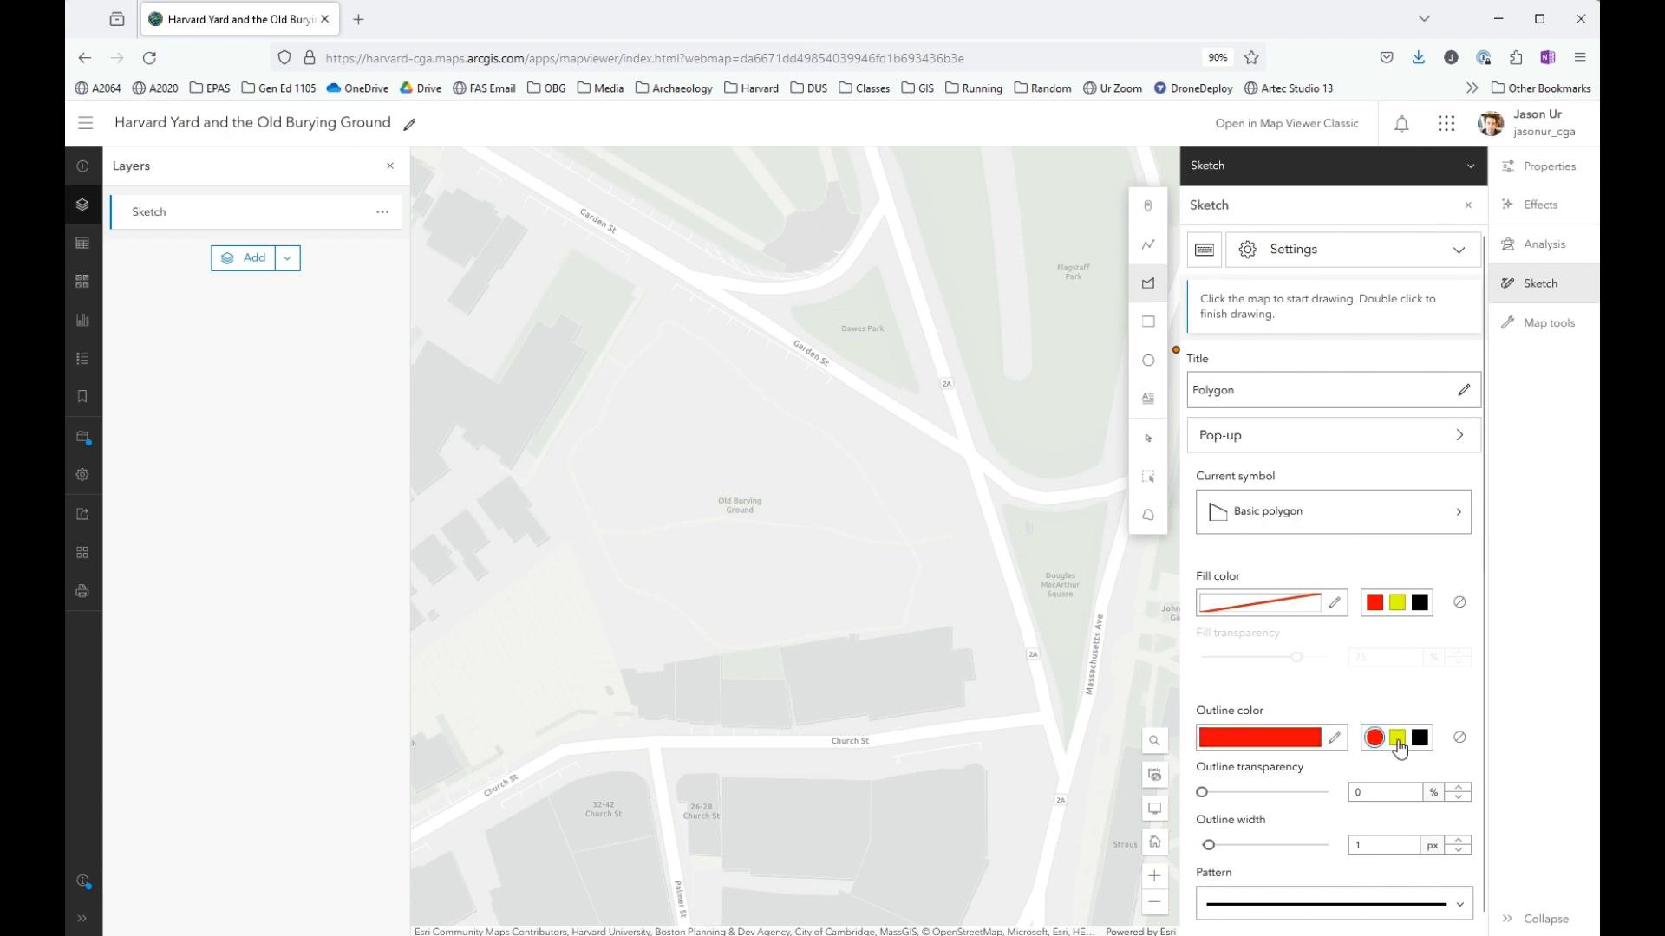
click(1458, 840)
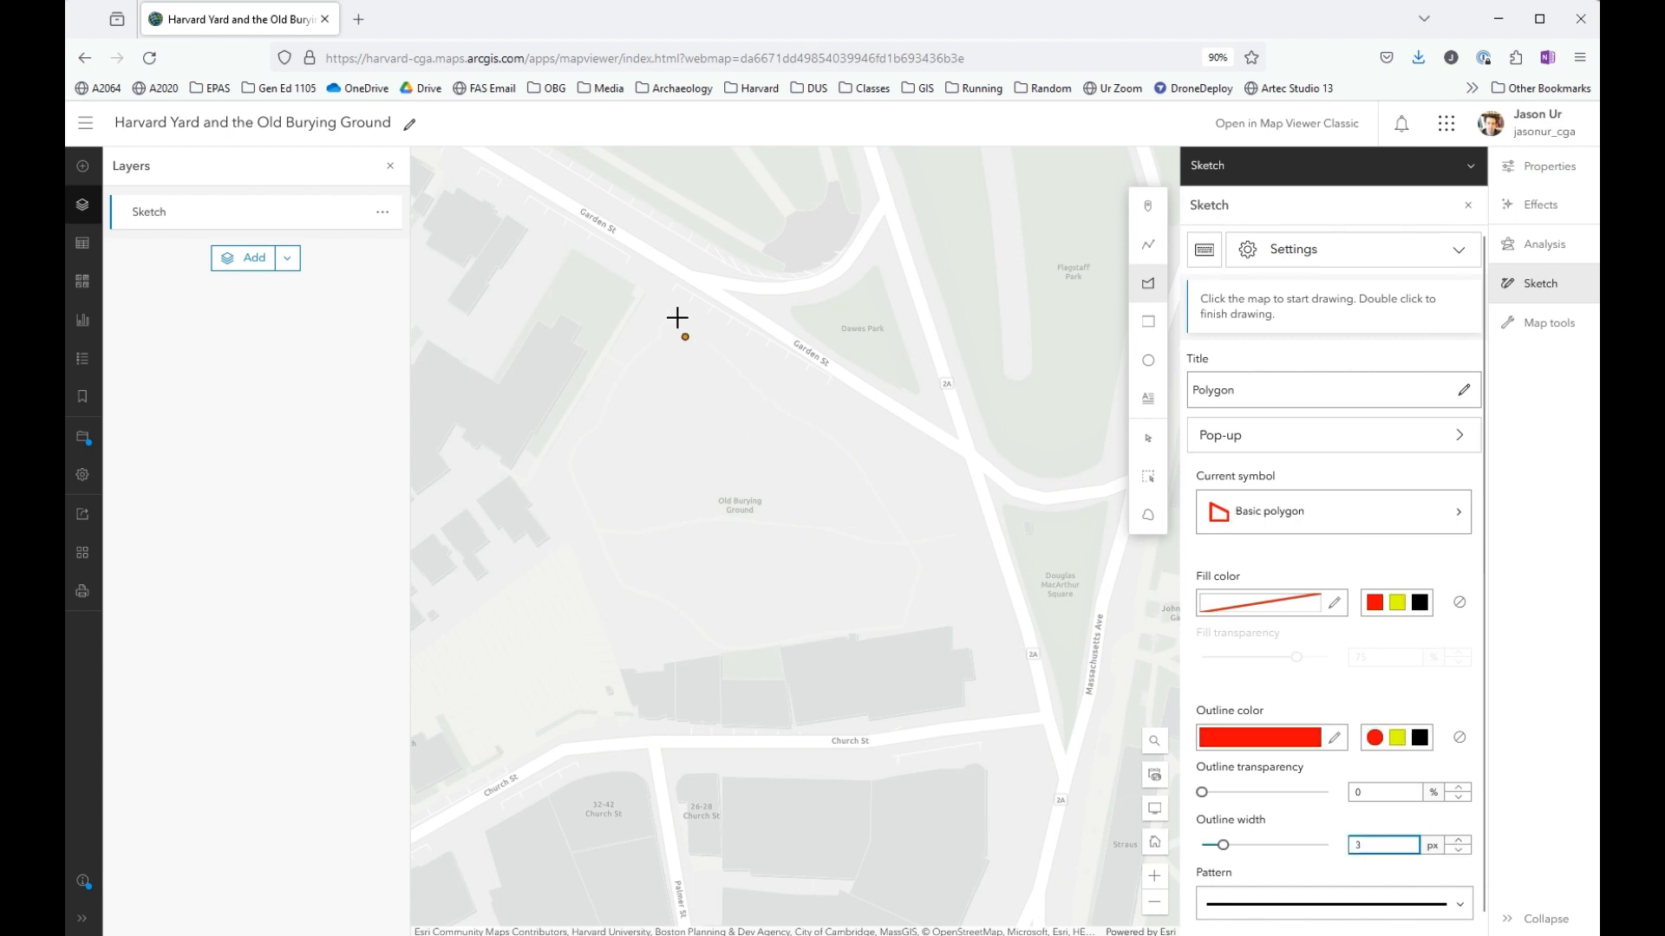
- Draw a five-sided polygon outlining the Old Burying Ground between Garden Street, Massachusetts Avenue and Church Street
click(665, 272)
click(532, 474)
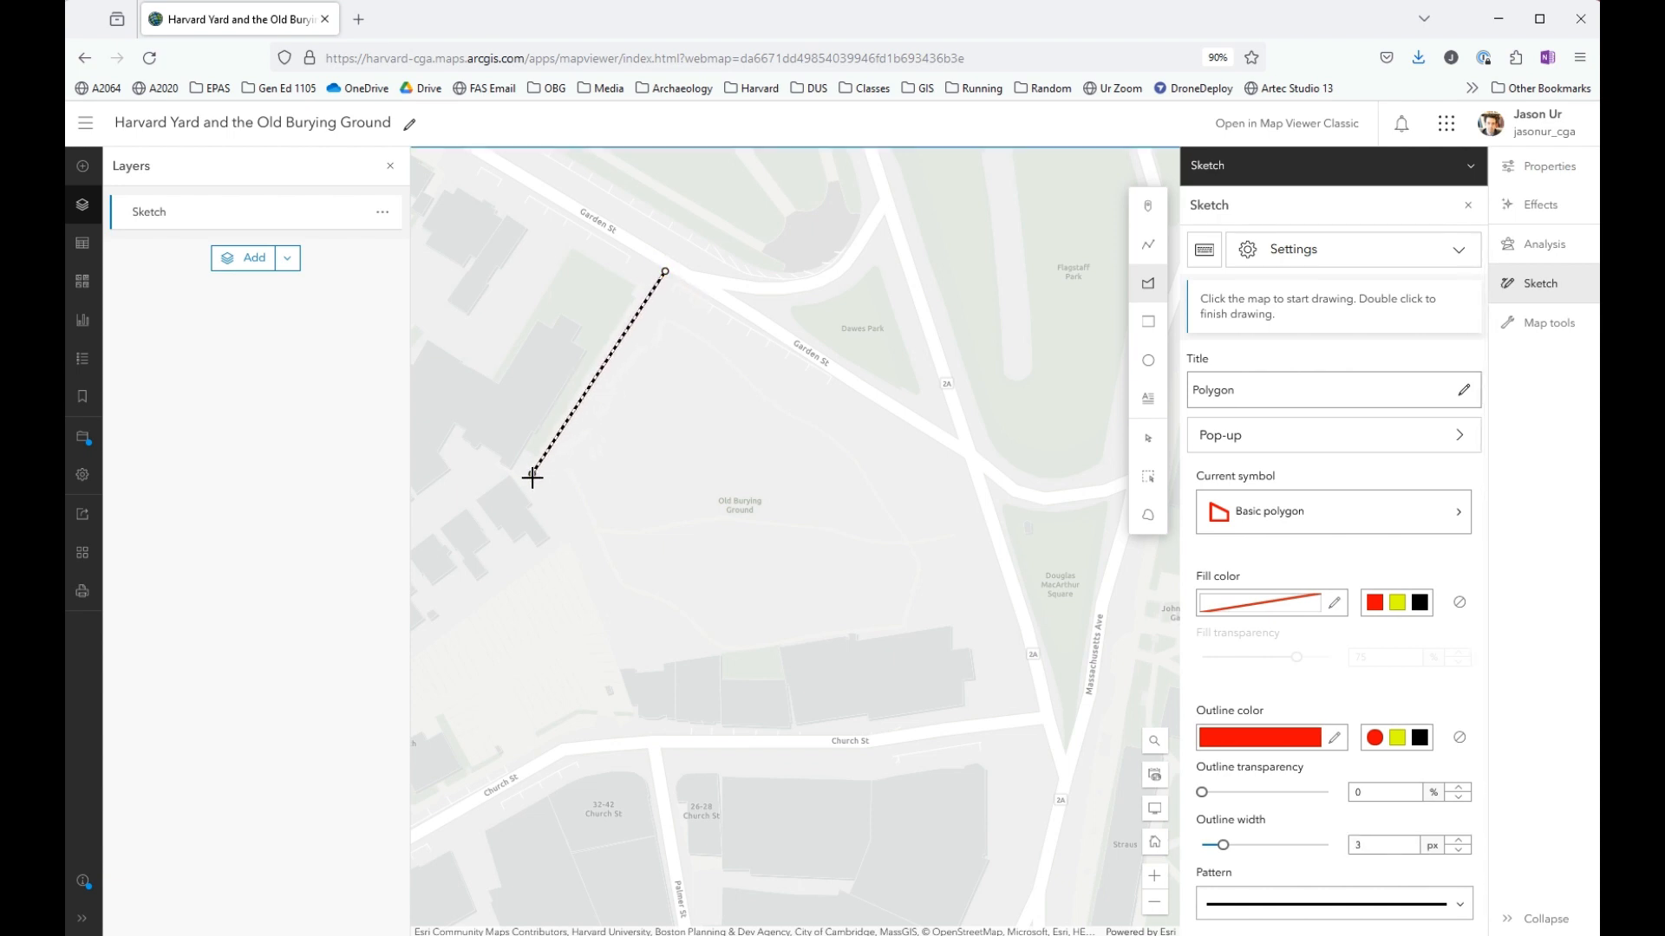
click(619, 672)
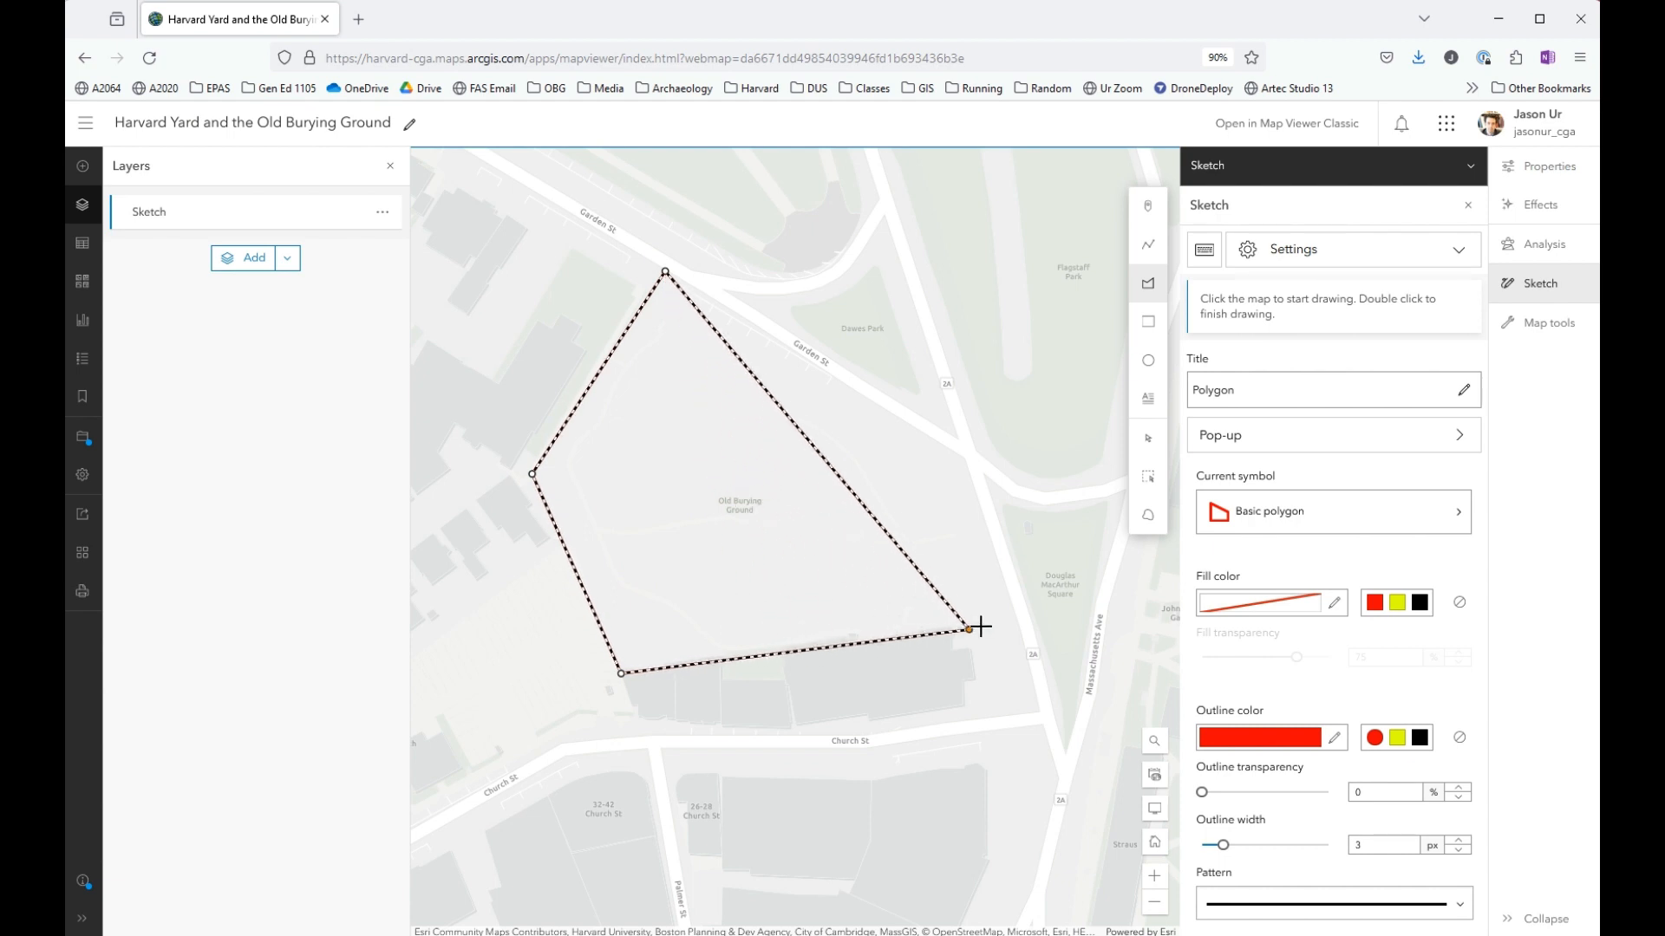
click(1016, 613)
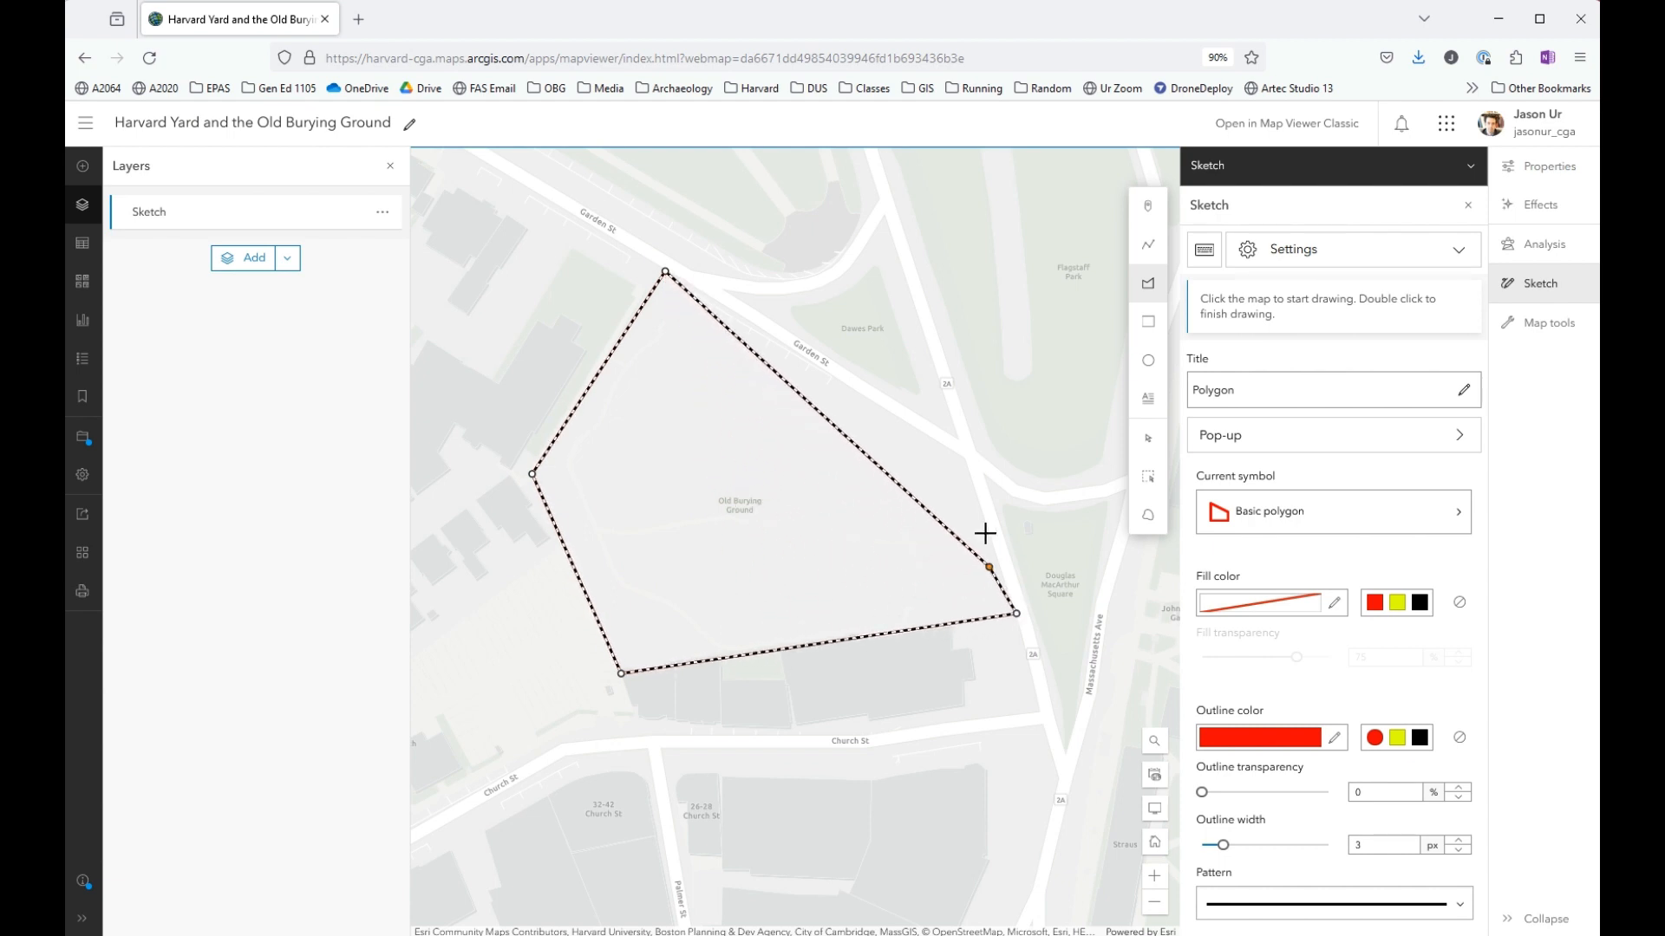
double_click(966, 453)
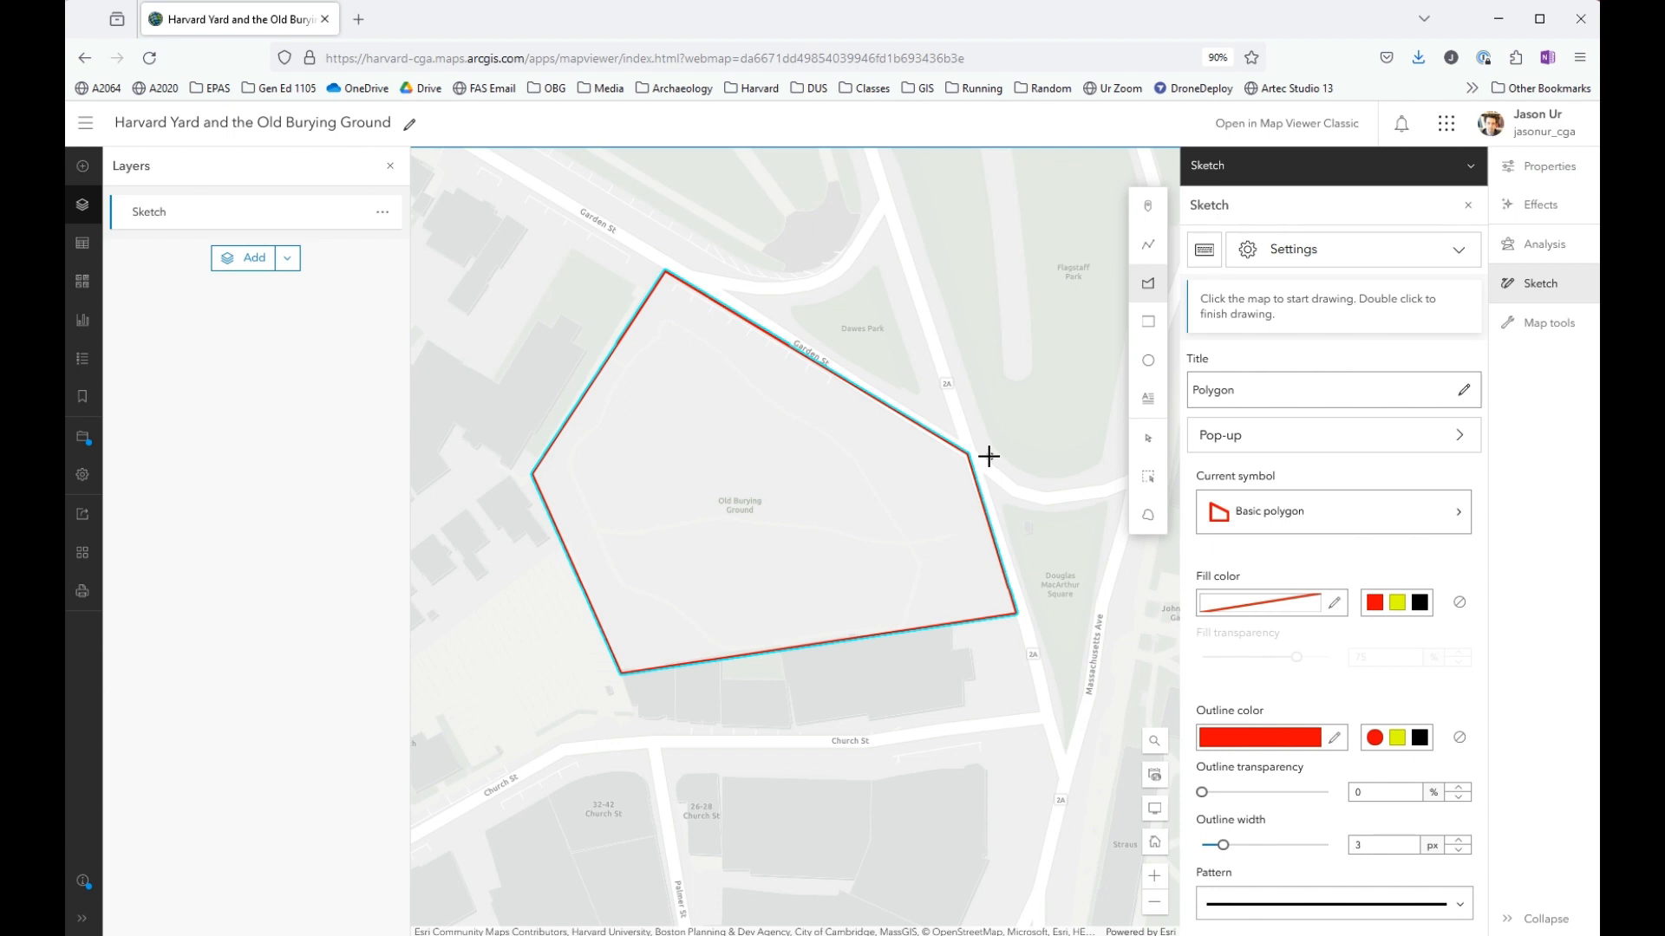
- Add a text label reading "Burying Ground" at the centre of the polygon
click(1149, 401)
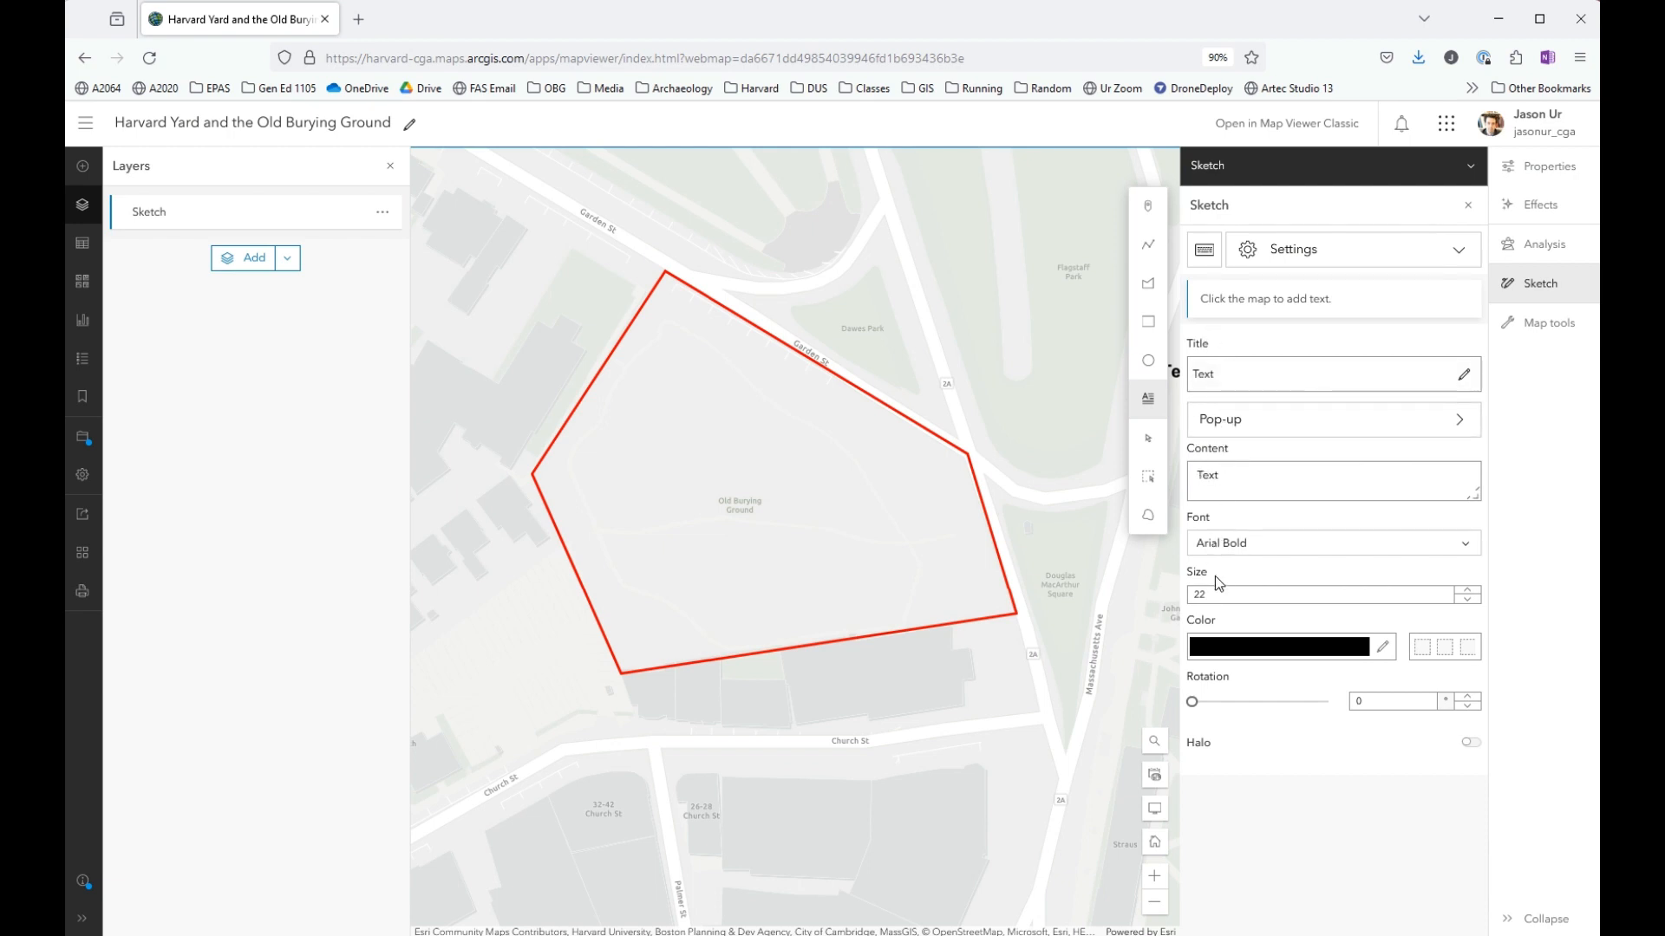
double_click(1236, 476)
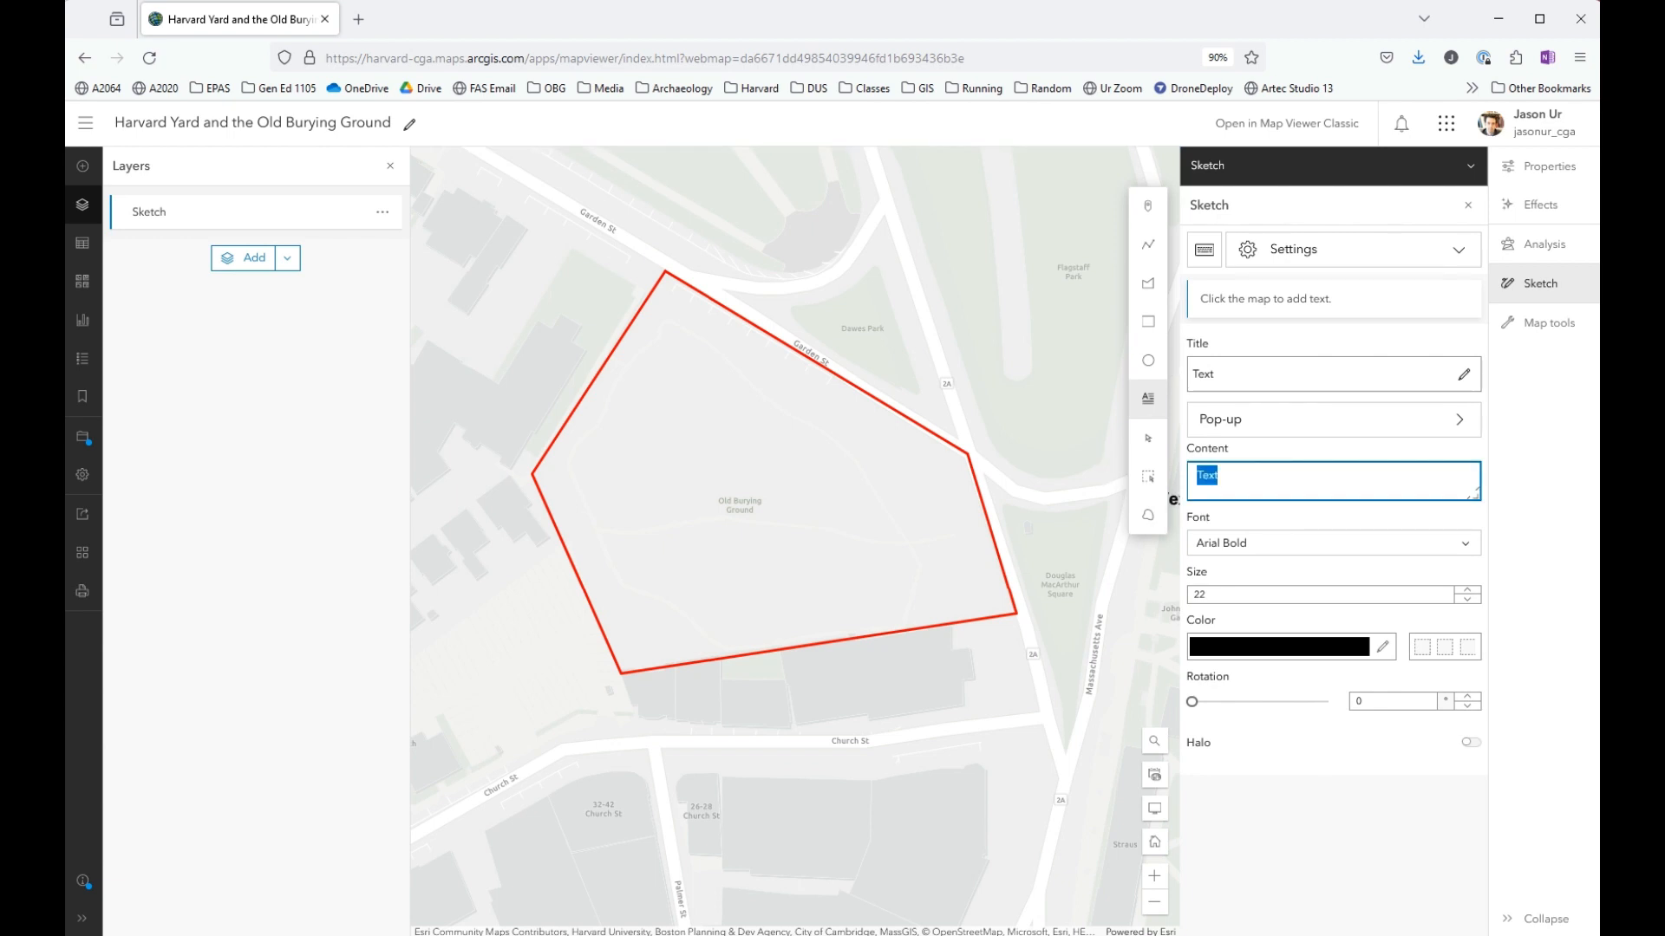
text(Burying Ground)
click(741, 483)
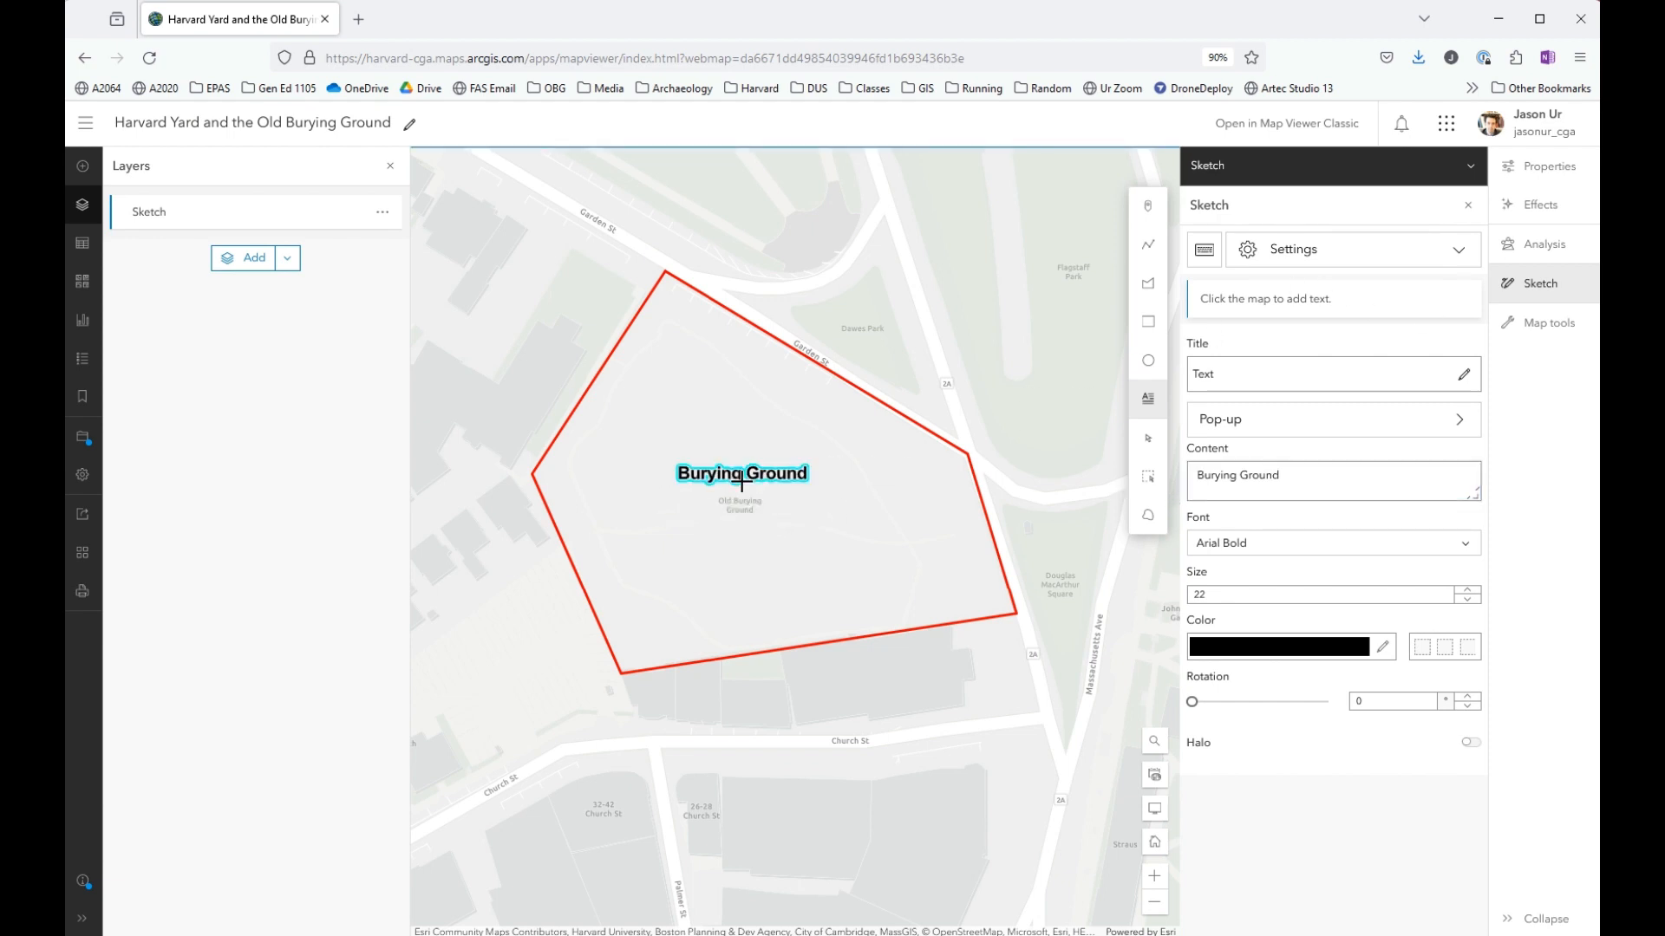
click(1147, 205)
- Save the map with the new sketch polygon and label
scroll(679, 358, down, 3)
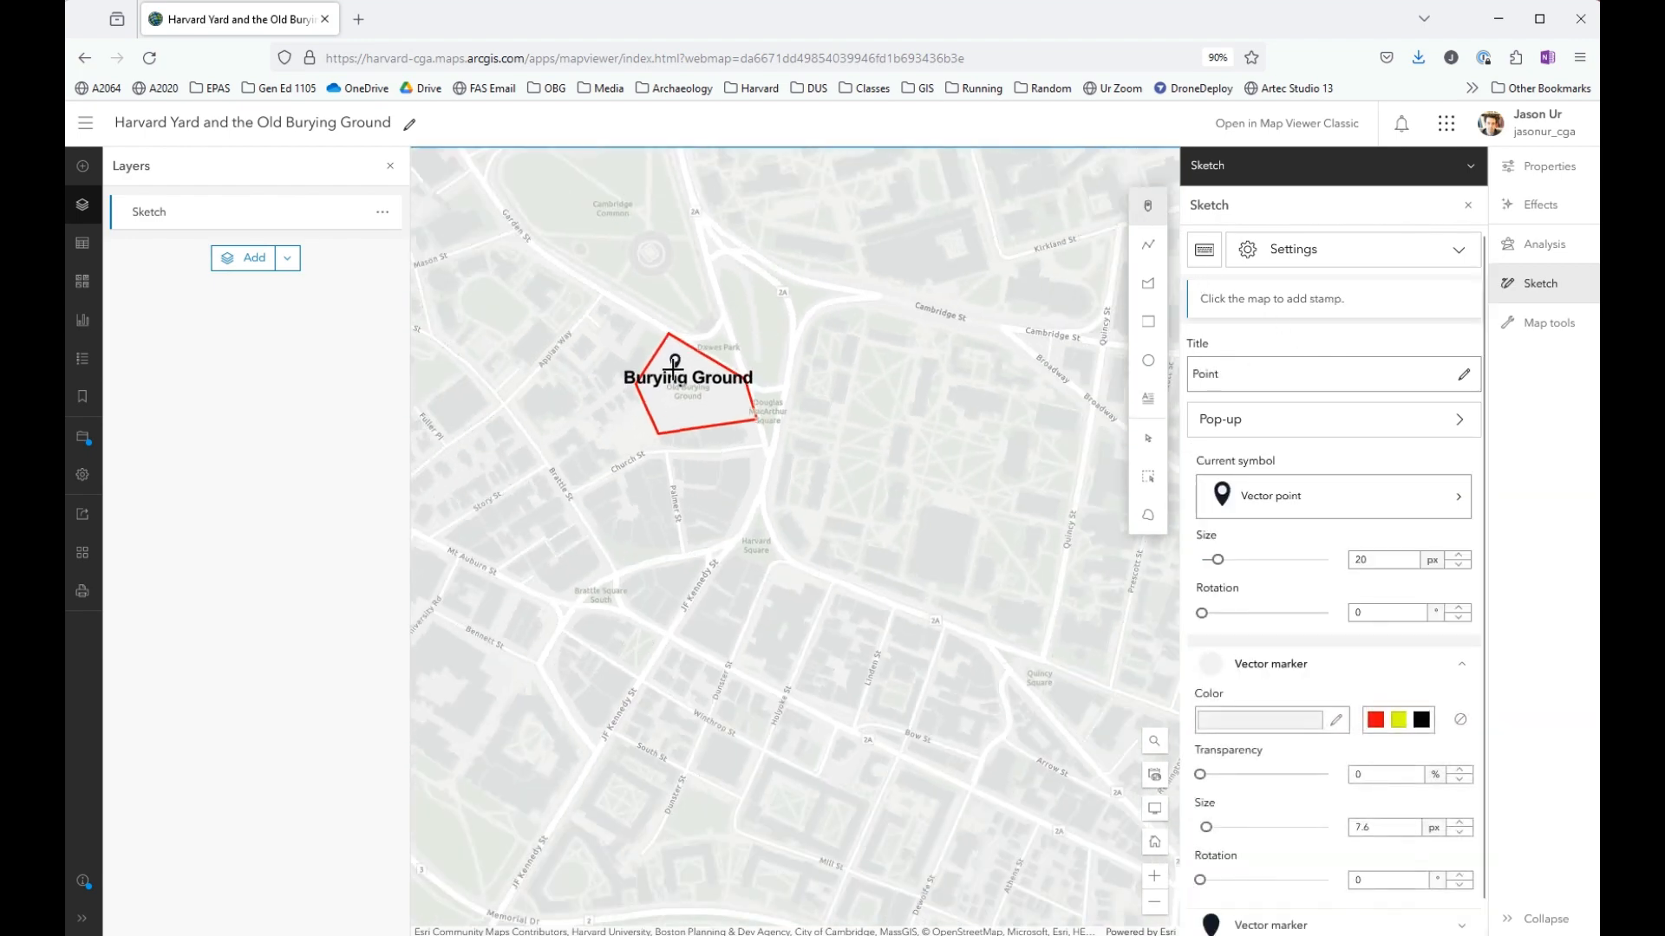
scroll(642, 312, up, 2)
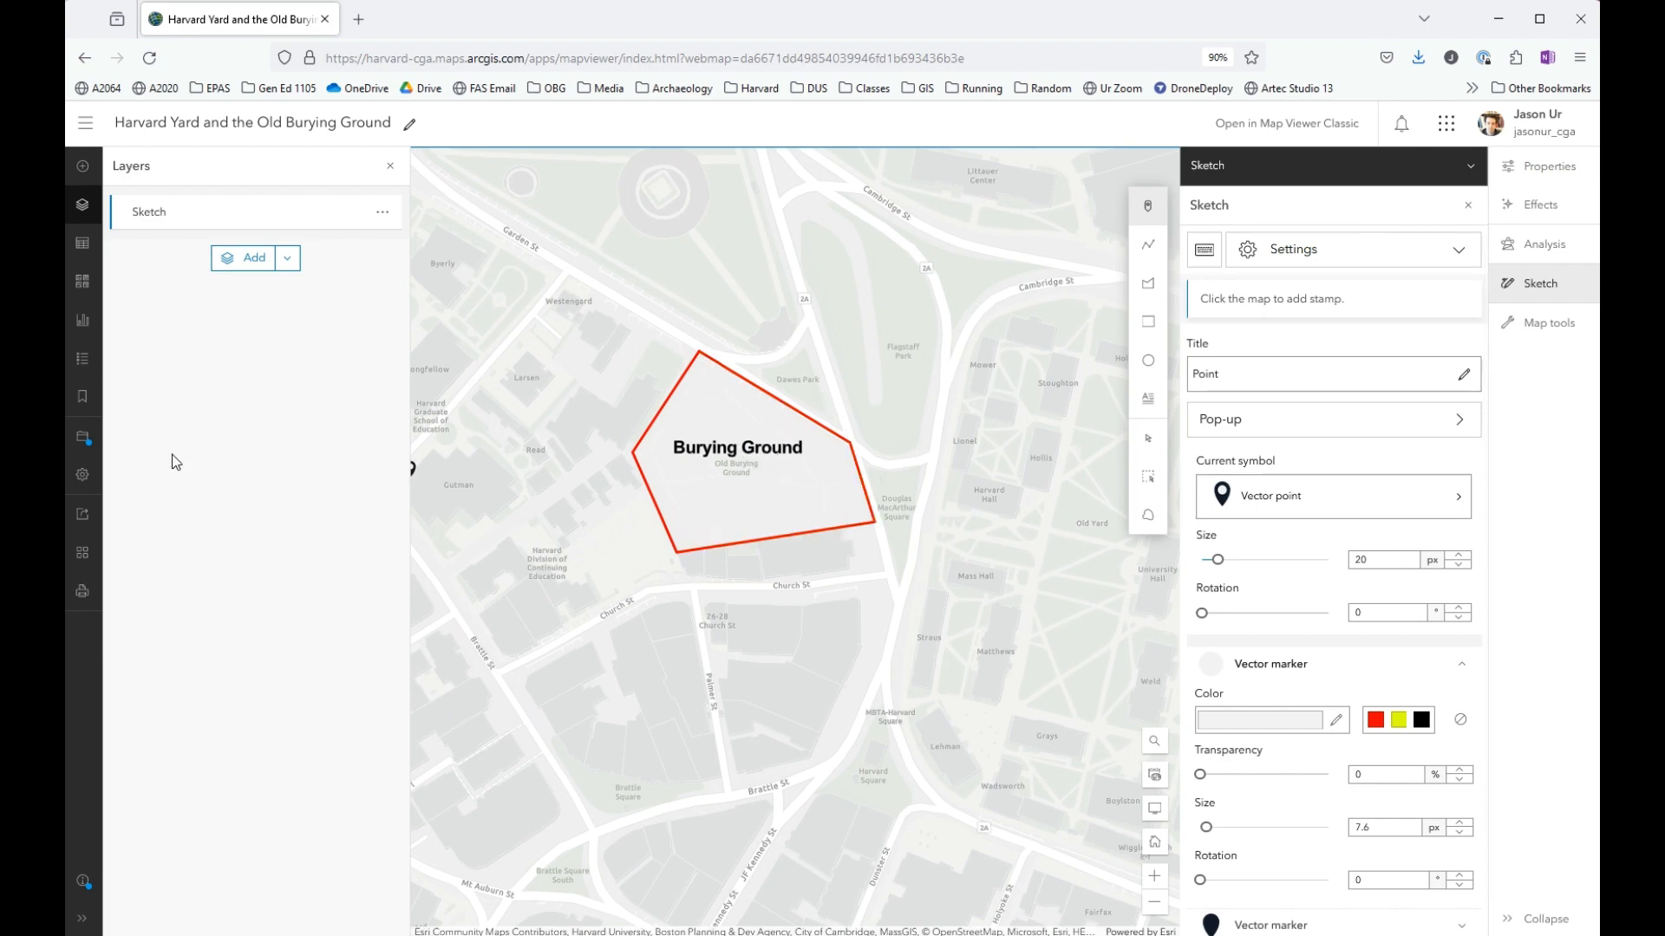
click(83, 438)
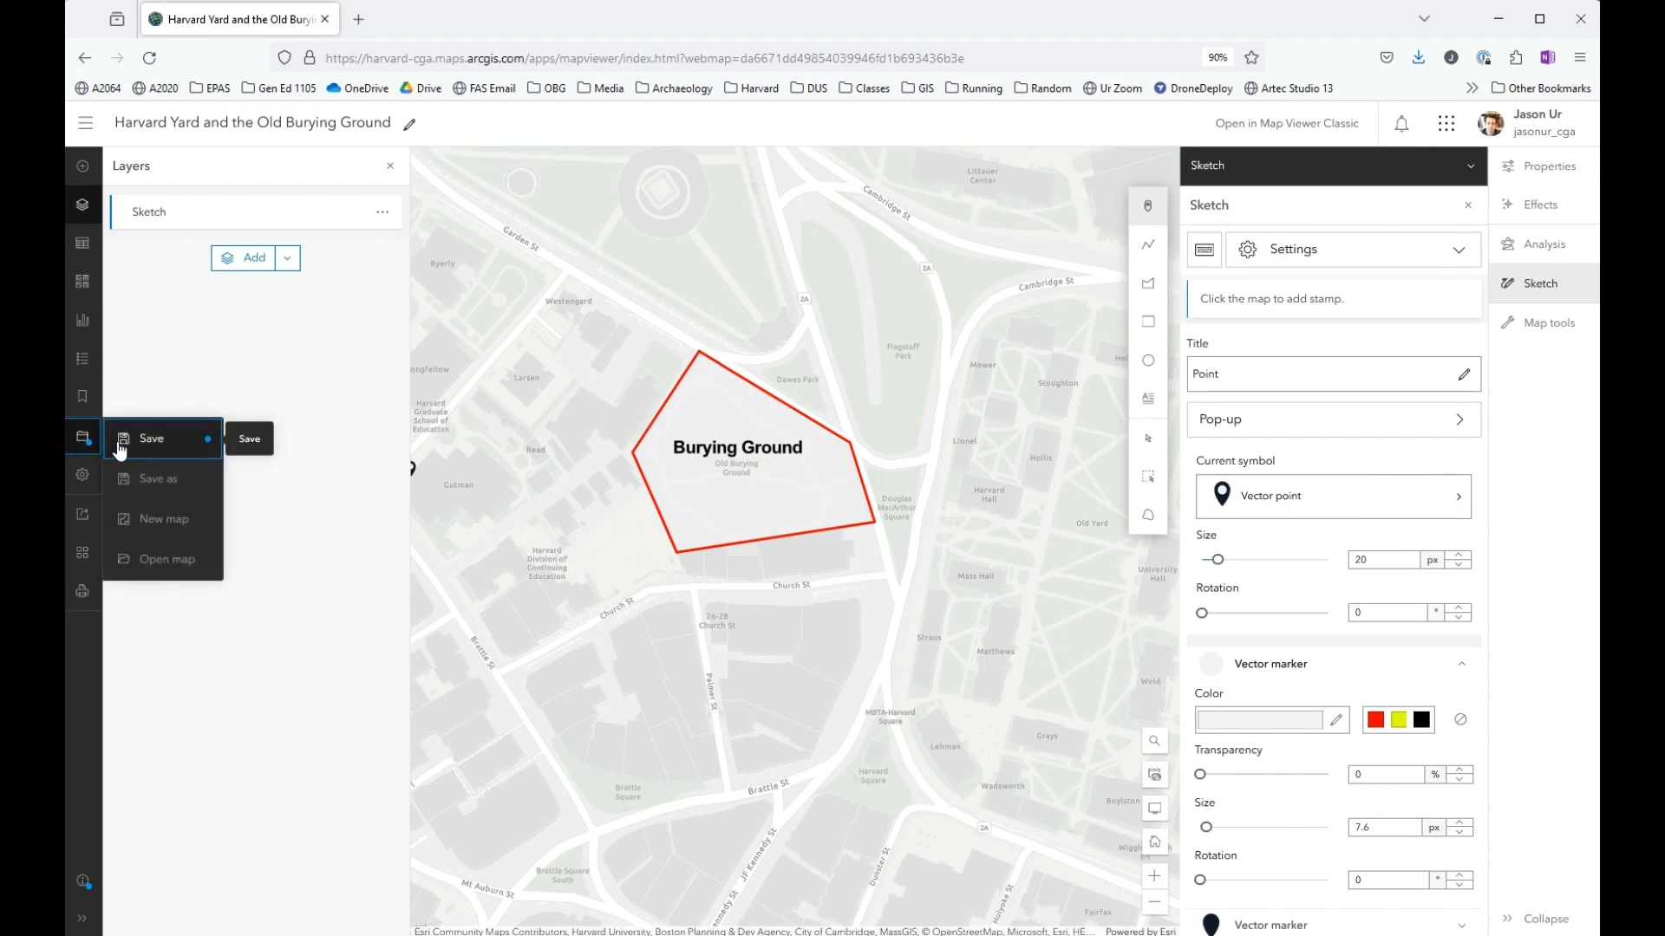
click(206, 446)
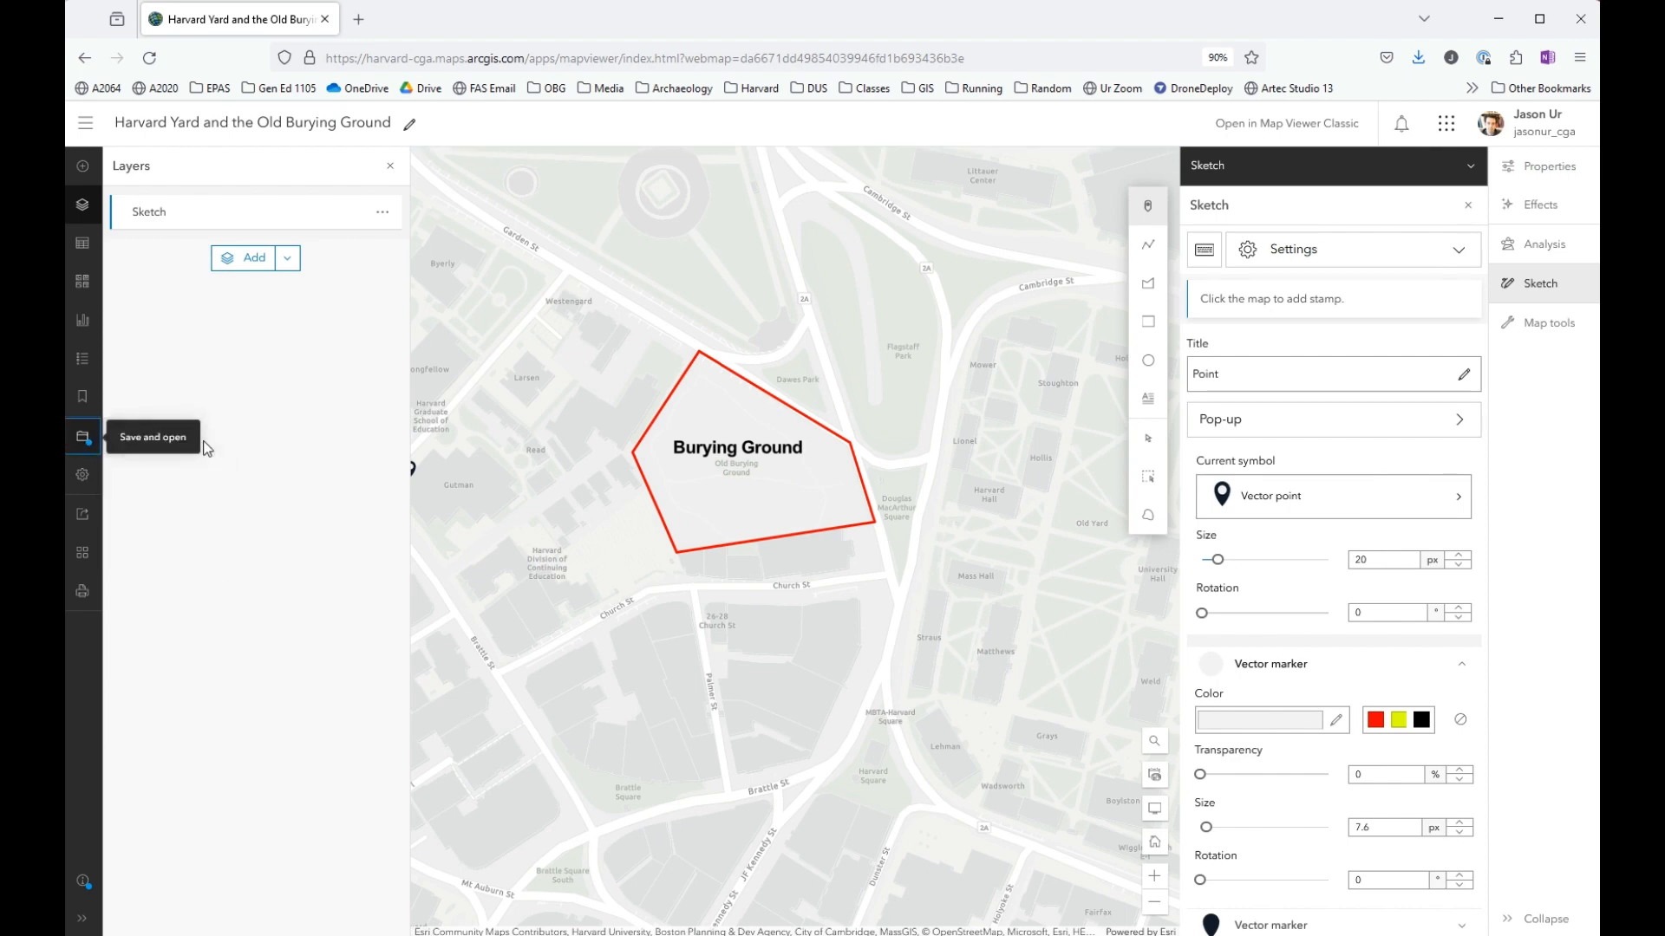